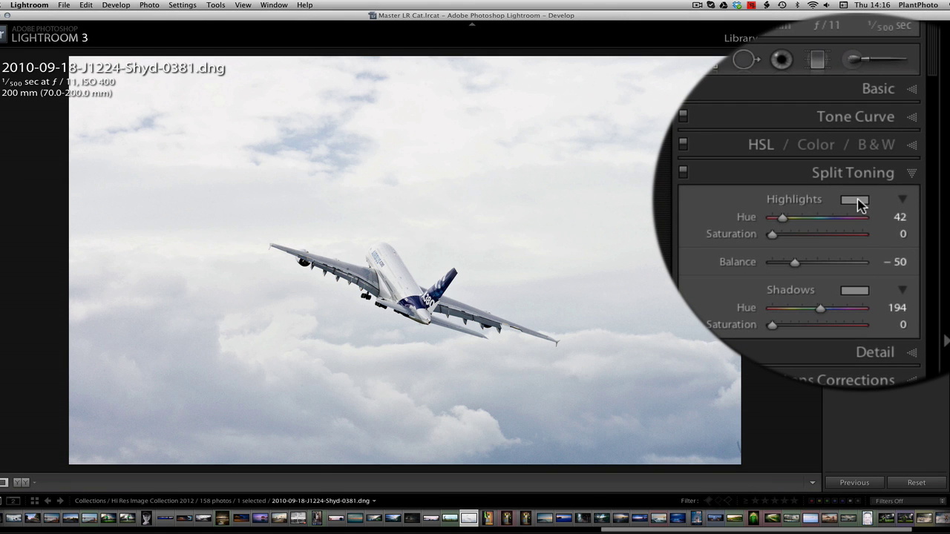
# Tint the airplane photo's highlights blue with Split Toning, using hue 220 and saturation 48
pyautogui.click(855, 201)
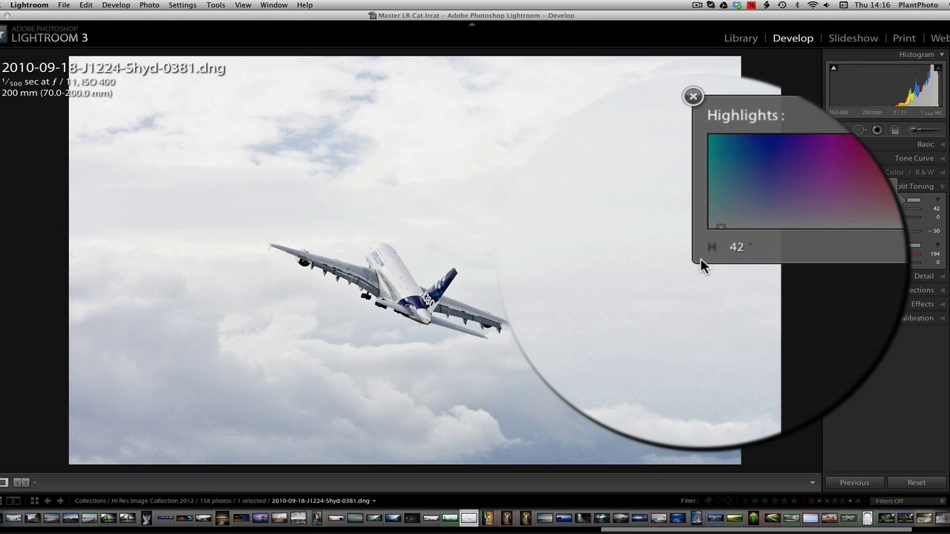
pyautogui.moveTo(724, 234)
pyautogui.mouseDown()
pyautogui.moveTo(721, 220)
pyautogui.moveTo(767, 203)
pyautogui.moveTo(750, 215)
pyautogui.moveTo(757, 231)
pyautogui.moveTo(767, 197)
pyautogui.moveTo(738, 212)
pyautogui.moveTo(720, 242)
pyautogui.mouseUp()
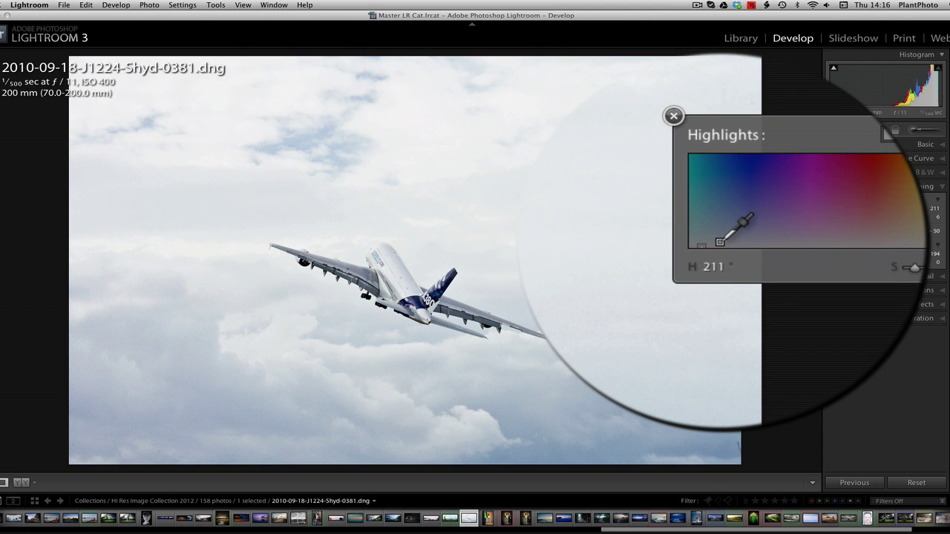
pyautogui.press('shift')
pyautogui.moveTo(720, 241)
pyautogui.mouseDown()
pyautogui.moveTo(705, 241)
pyautogui.moveTo(720, 238)
pyautogui.moveTo(728, 197)
pyautogui.moveTo(726, 222)
pyautogui.moveTo(719, 199)
pyautogui.moveTo(726, 222)
pyautogui.mouseUp()
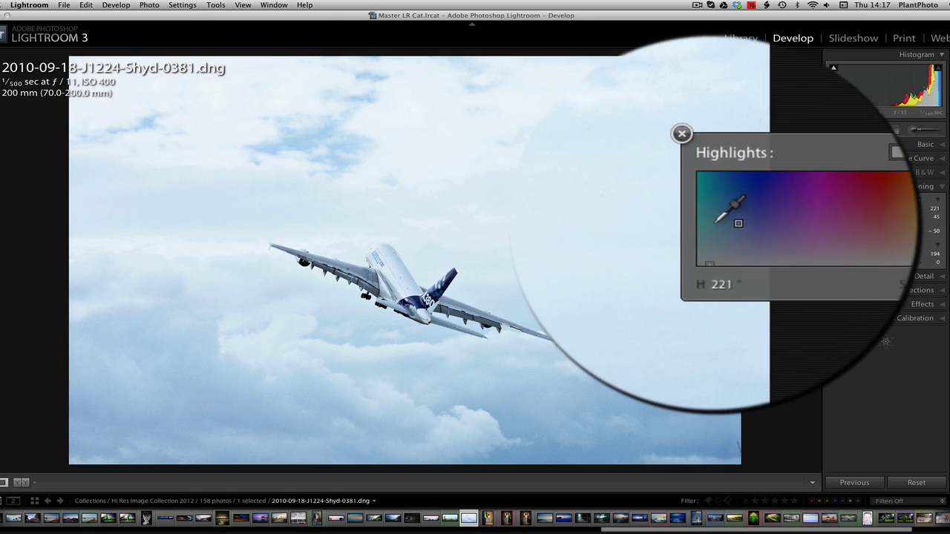
pyautogui.moveTo(728, 221); pyautogui.dragTo(725, 226)
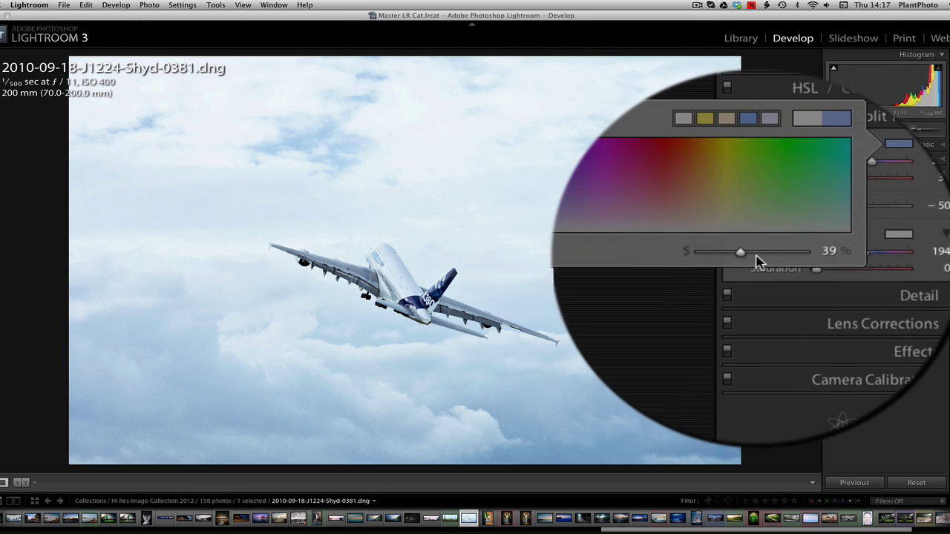
pyautogui.moveTo(757, 256); pyautogui.dragTo(759, 265)
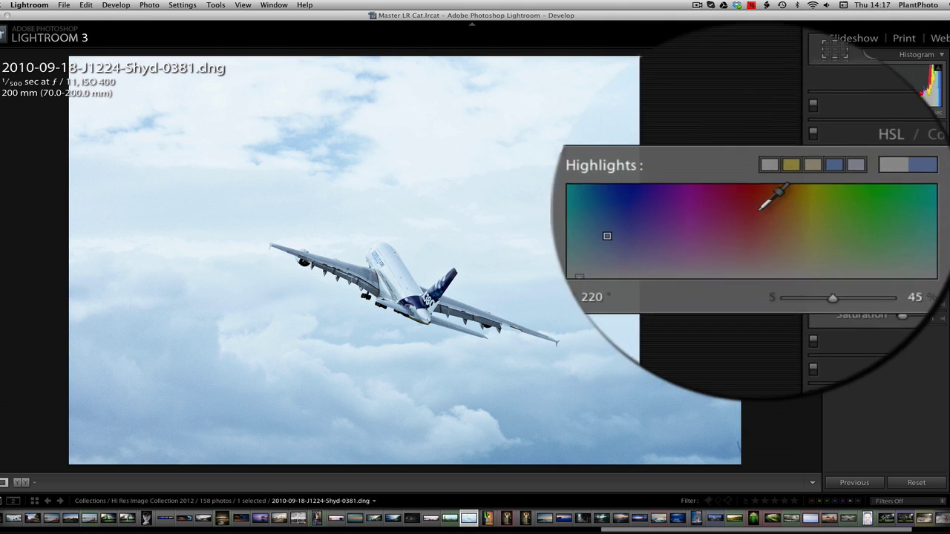
pyautogui.click(676, 184)
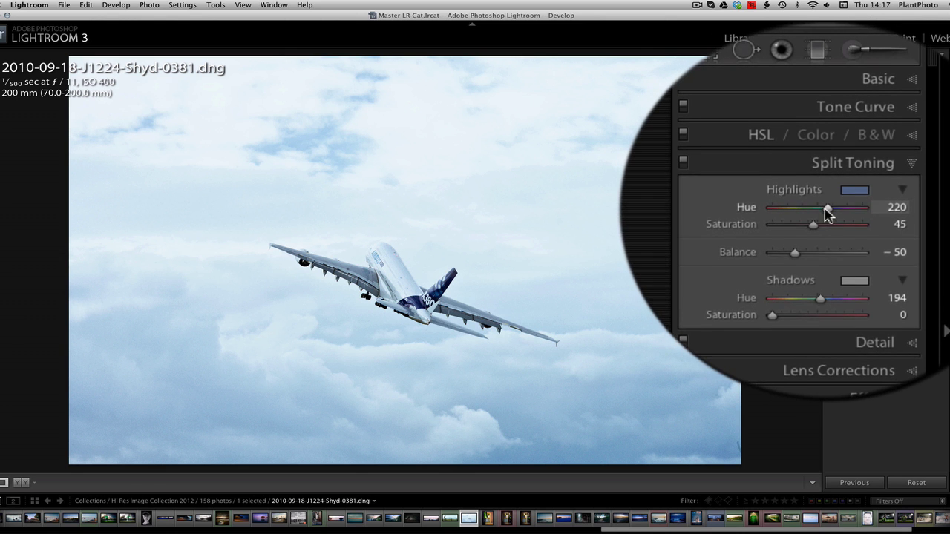
pyautogui.moveTo(818, 221)
pyautogui.mouseDown()
pyautogui.moveTo(831, 218)
pyautogui.moveTo(806, 224)
pyautogui.moveTo(821, 223)
pyautogui.mouseUp()
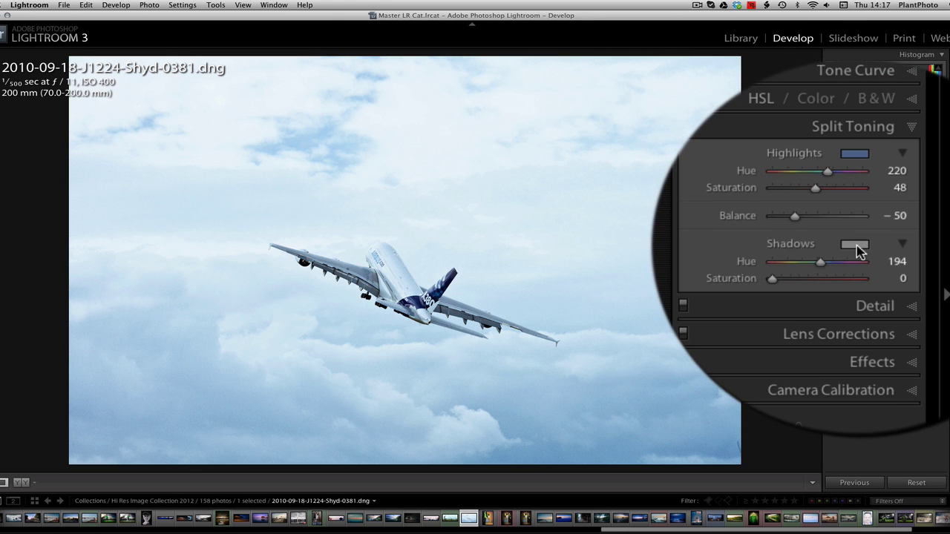
# Tint the photo's shadows yellow in Split Toning, using hue 48 and saturation 49
pyautogui.click(855, 245)
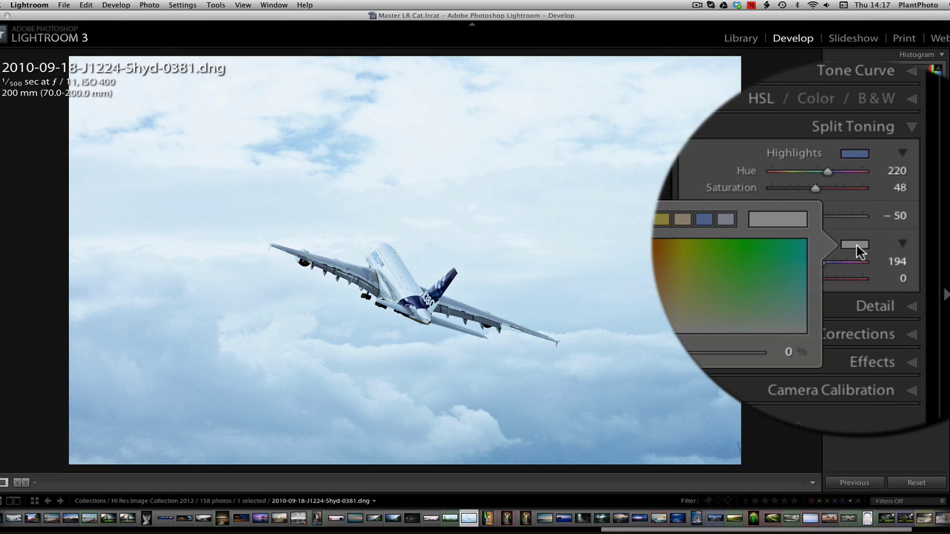
pyautogui.click(684, 308)
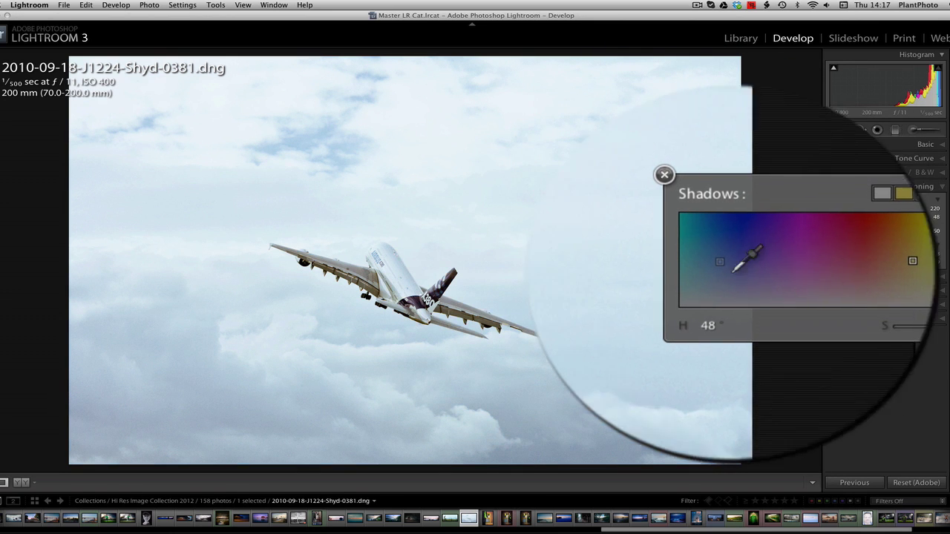
pyautogui.click(695, 224)
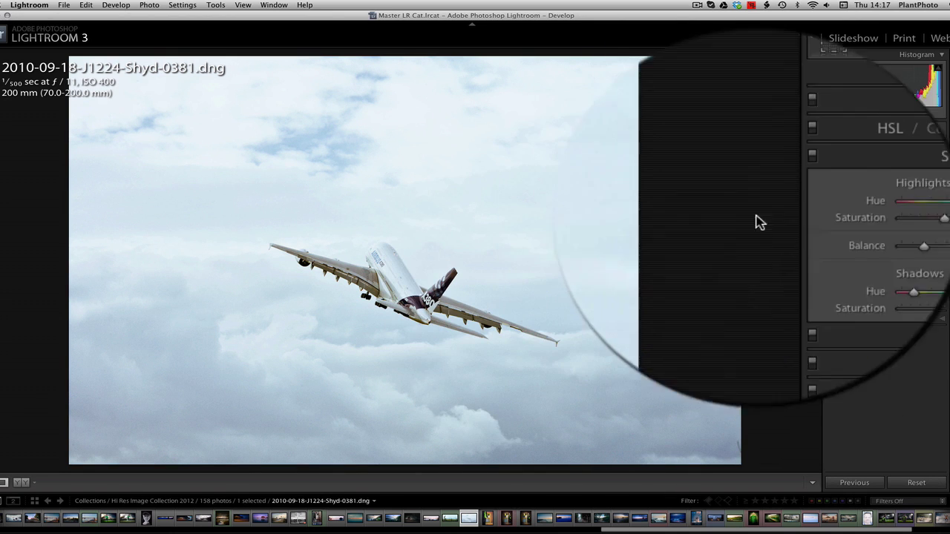
# Change the split-toning highlights to a faint warm tint with hue 49 and saturation 9
pyautogui.click(855, 201)
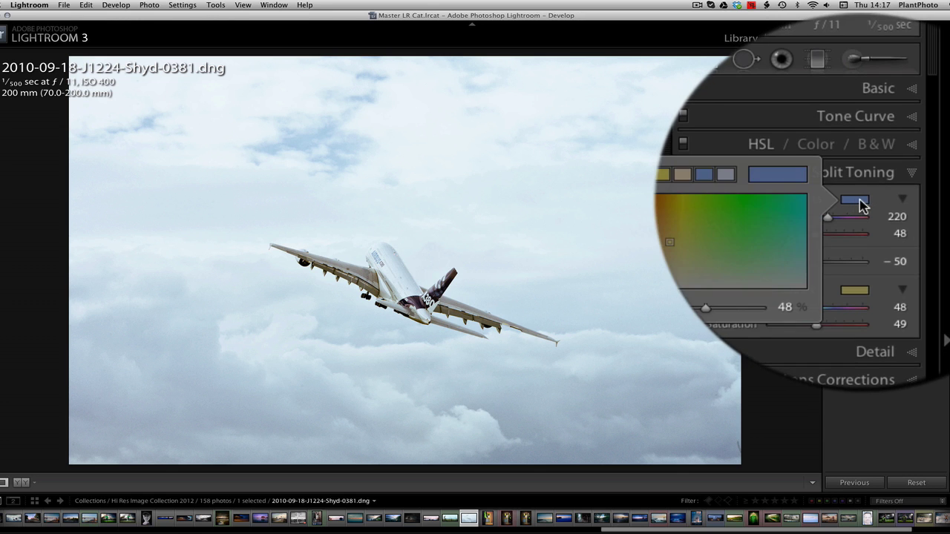
pyautogui.click(757, 217)
pyautogui.moveTo(756, 216); pyautogui.dragTo(757, 240)
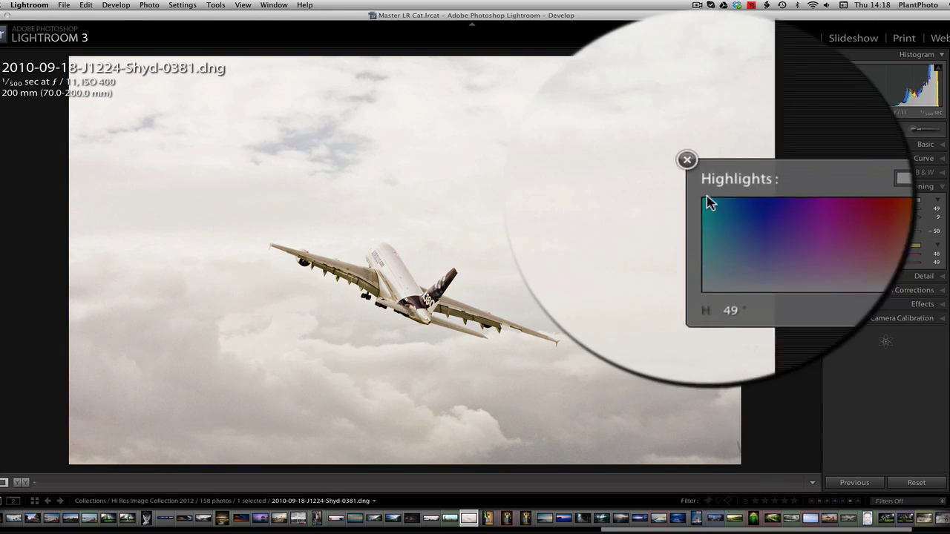
pyautogui.click(687, 160)
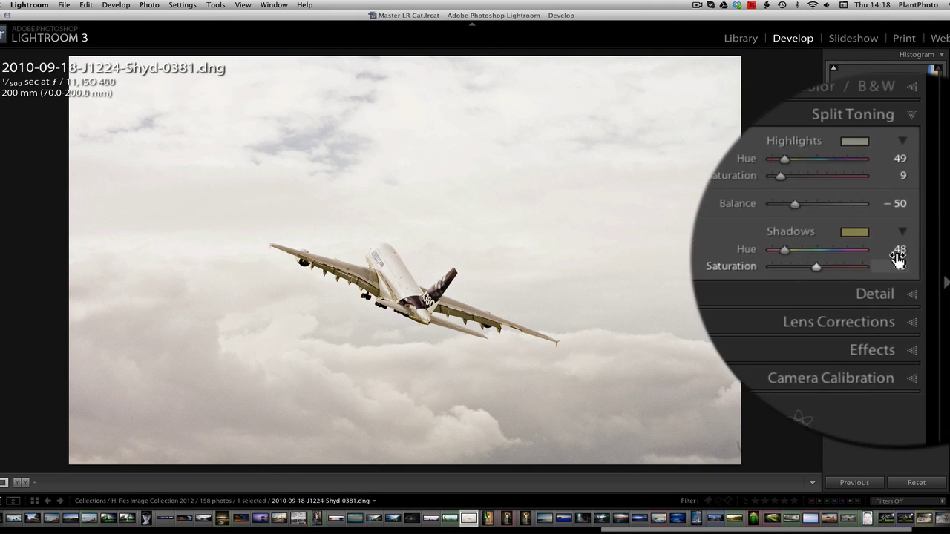
# Apply the blue preset color to the shadows, giving hue 215 and saturation 50
pyautogui.click(861, 248)
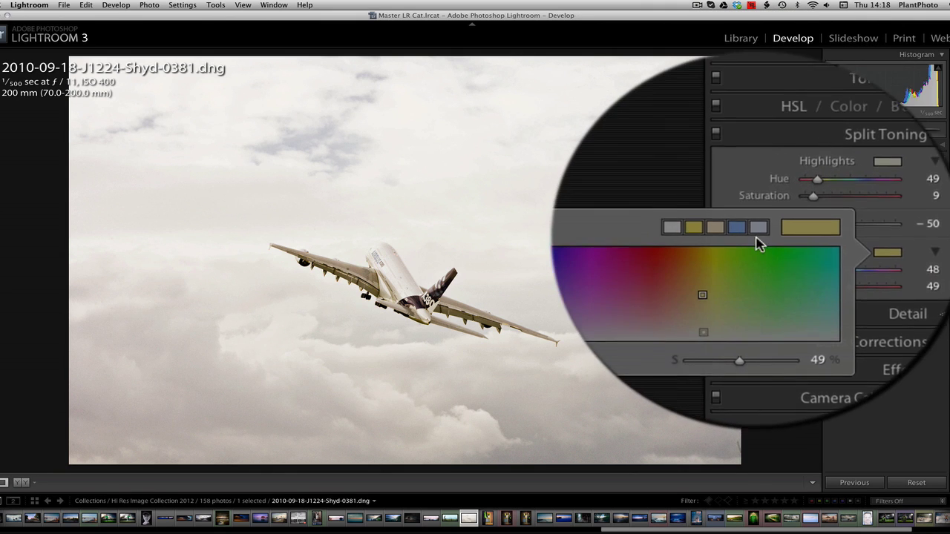
pyautogui.click(758, 232)
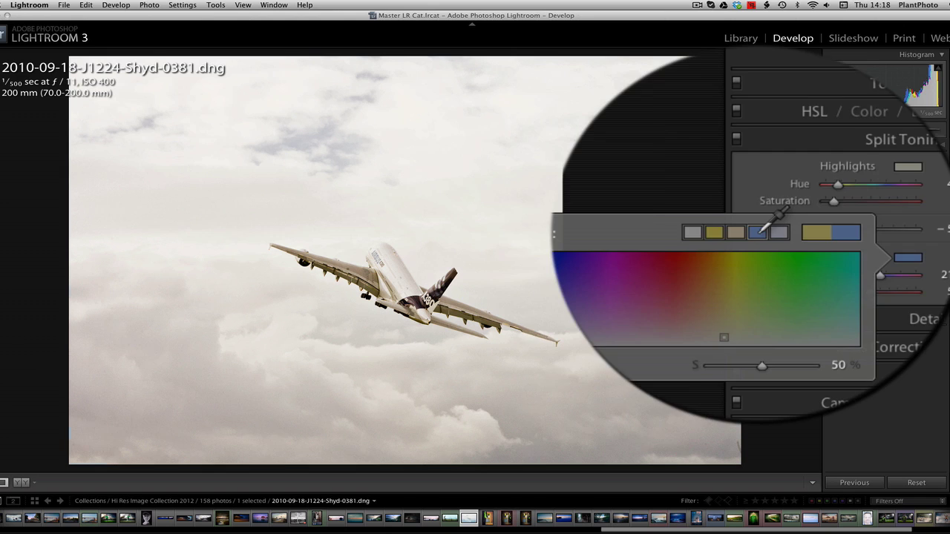
pyautogui.click(700, 215)
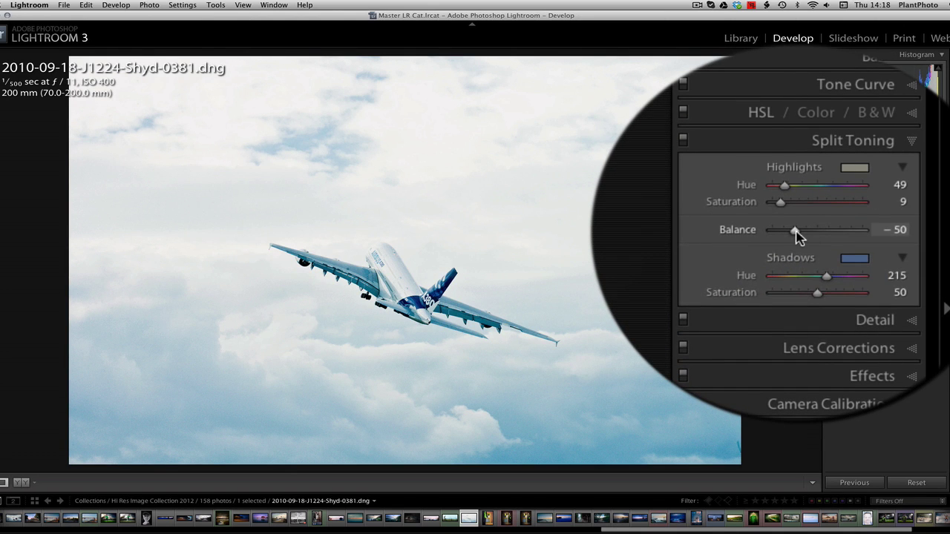
# Try the Split Toning balance at +100 and −86, and settle it at −34
pyautogui.moveTo(795, 231); pyautogui.dragTo(873, 230)
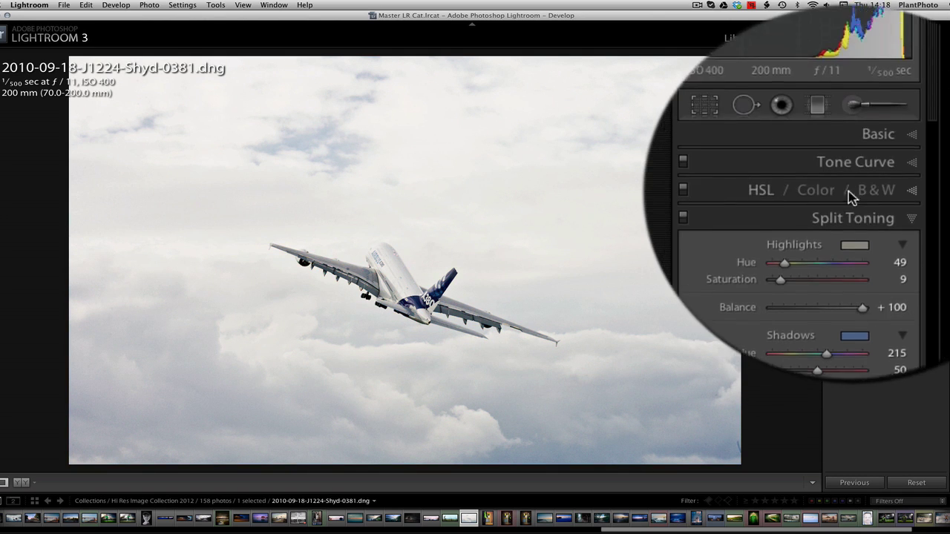
pyautogui.moveTo(861, 232); pyautogui.dragTo(779, 238)
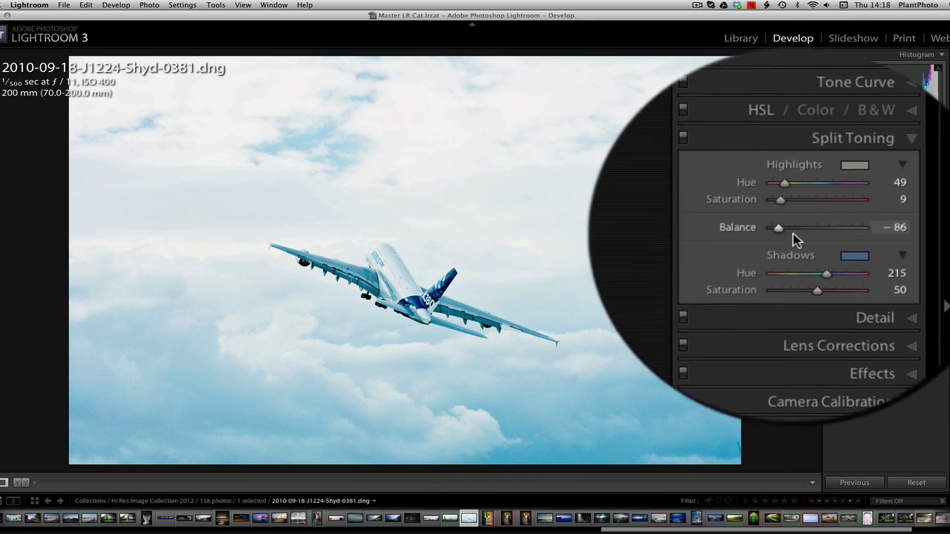
pyautogui.moveTo(876, 232); pyautogui.dragTo(881, 232)
pyautogui.moveTo(786, 235); pyautogui.dragTo(801, 236)
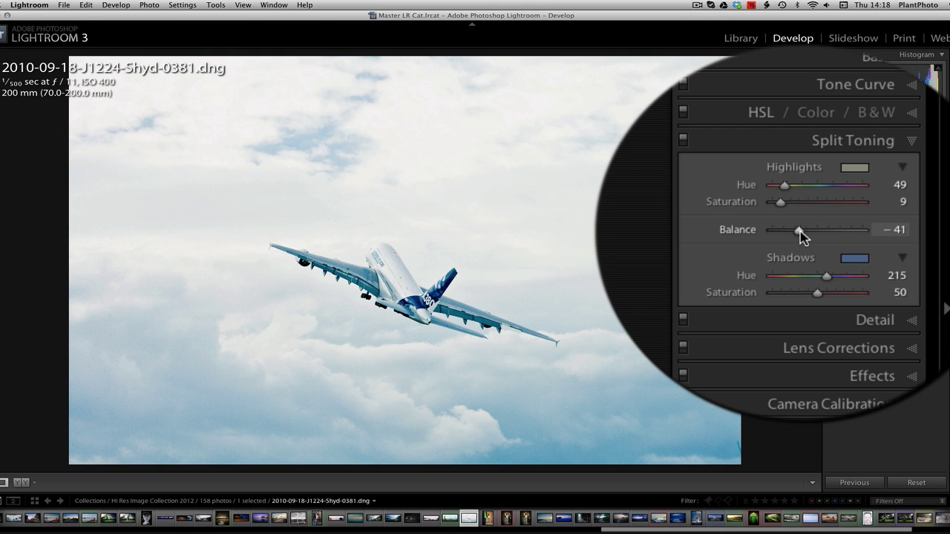
pyautogui.moveTo(801, 235); pyautogui.dragTo(805, 236)
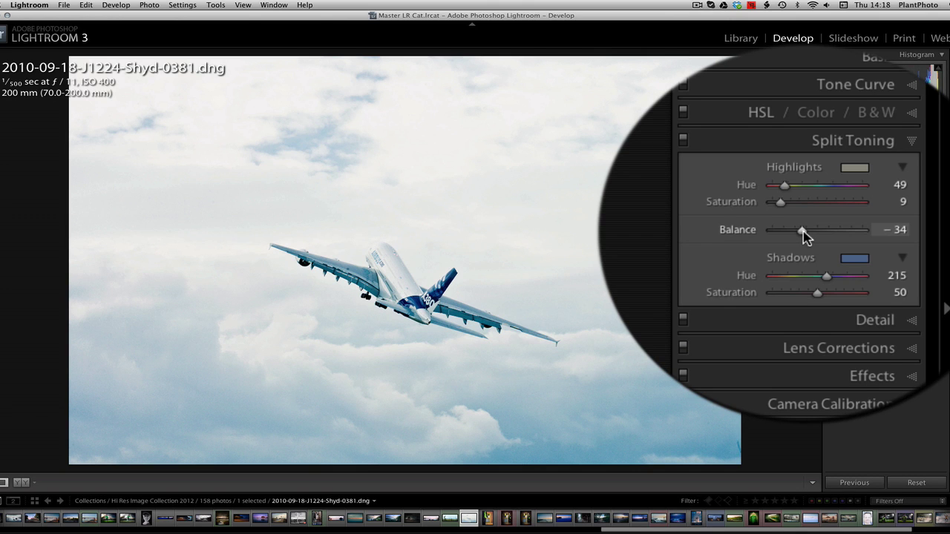
# Raise the highlights saturation to 18 and reduce the shadows saturation slightly
pyautogui.moveTo(780, 202)
pyautogui.mouseDown()
pyautogui.moveTo(809, 216)
pyautogui.moveTo(789, 216)
pyautogui.mouseUp()
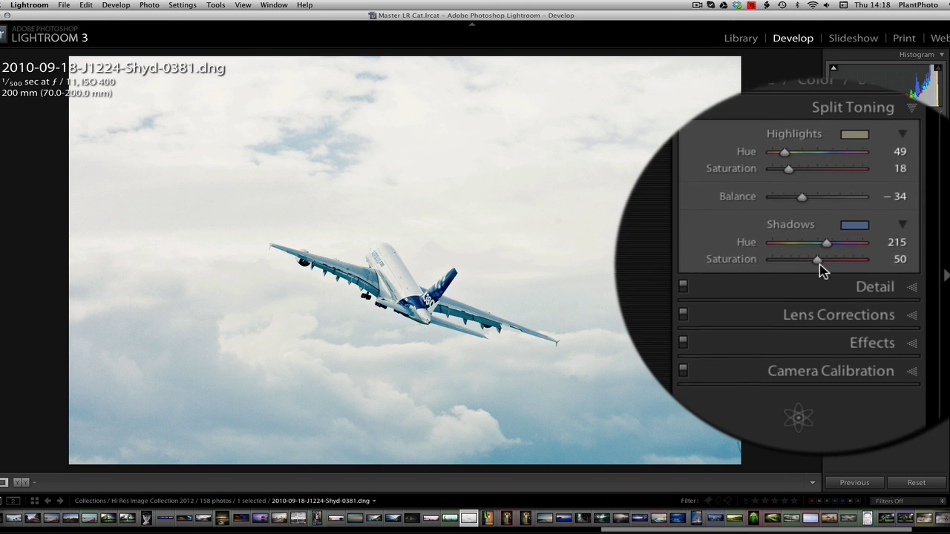
pyautogui.moveTo(817, 266); pyautogui.dragTo(806, 268)
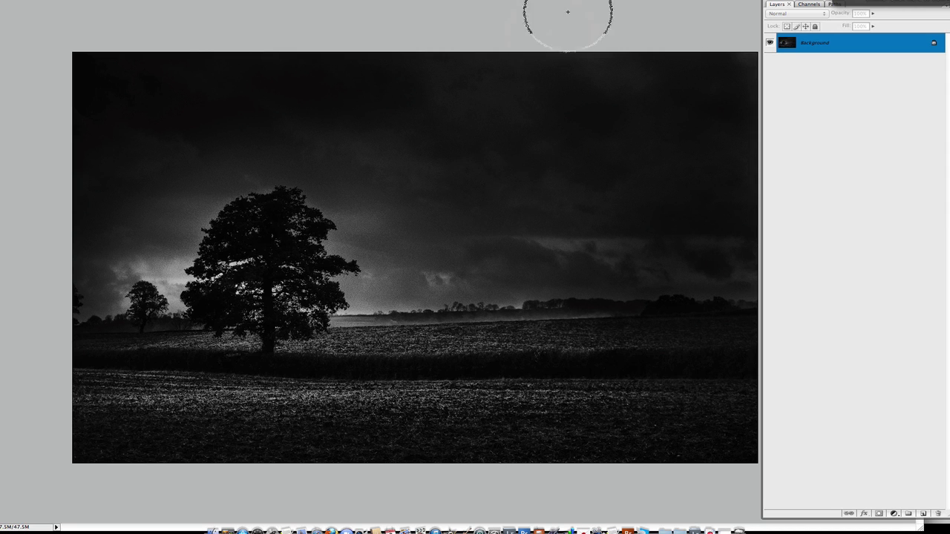
# In Photoshop, add a Hue/Saturation adjustment layer over the dark tree landscape and colorize it with hue 35 and saturation 25
pyautogui.moveTo(571, 4); pyautogui.dragTo(555, 4)
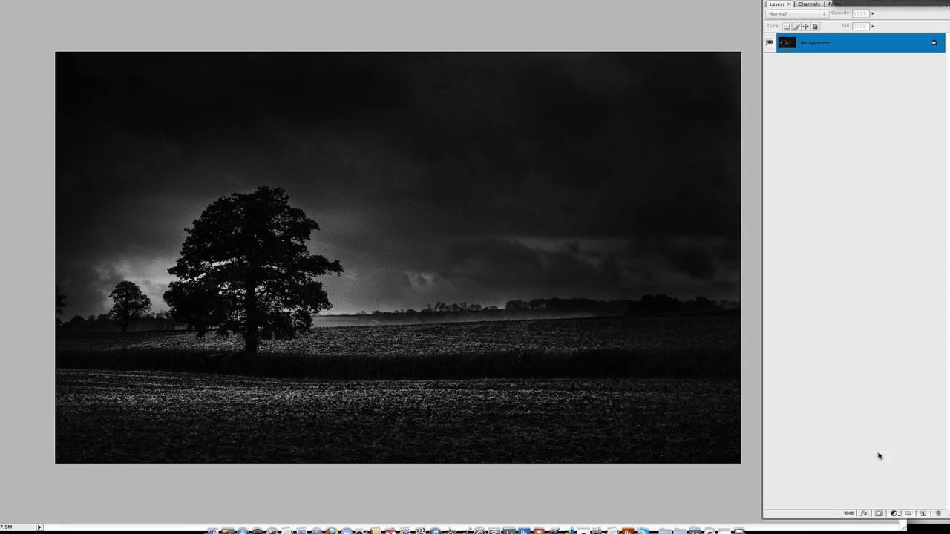
pyautogui.click(894, 514)
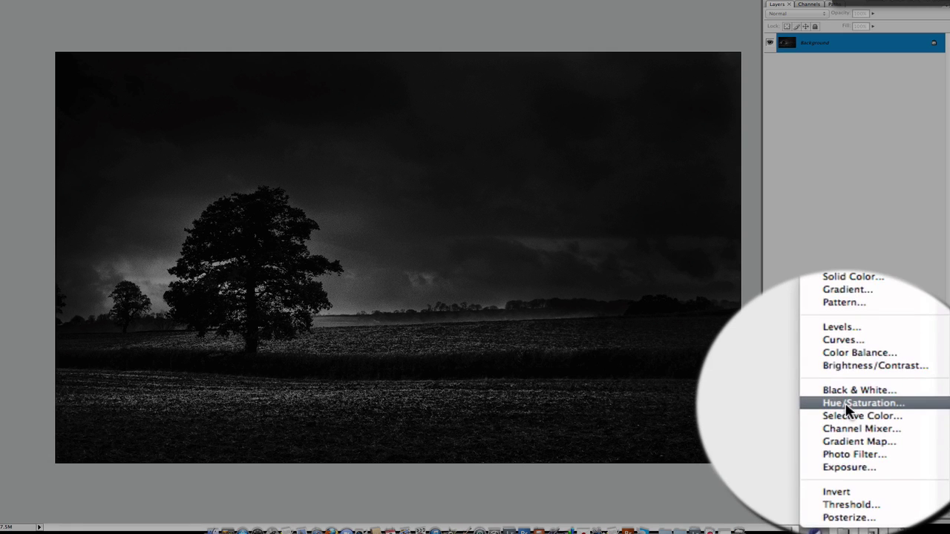
pyautogui.click(846, 405)
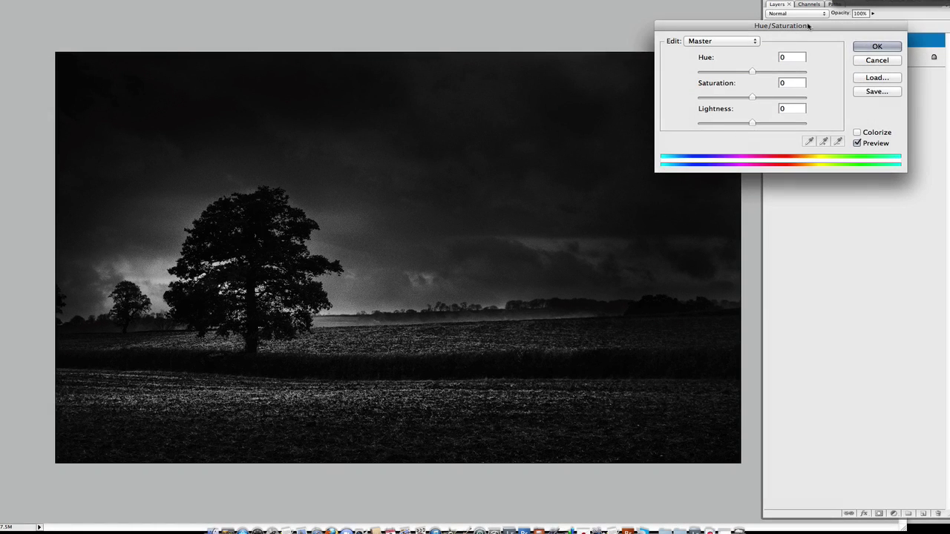
pyautogui.moveTo(809, 26); pyautogui.dragTo(380, 2)
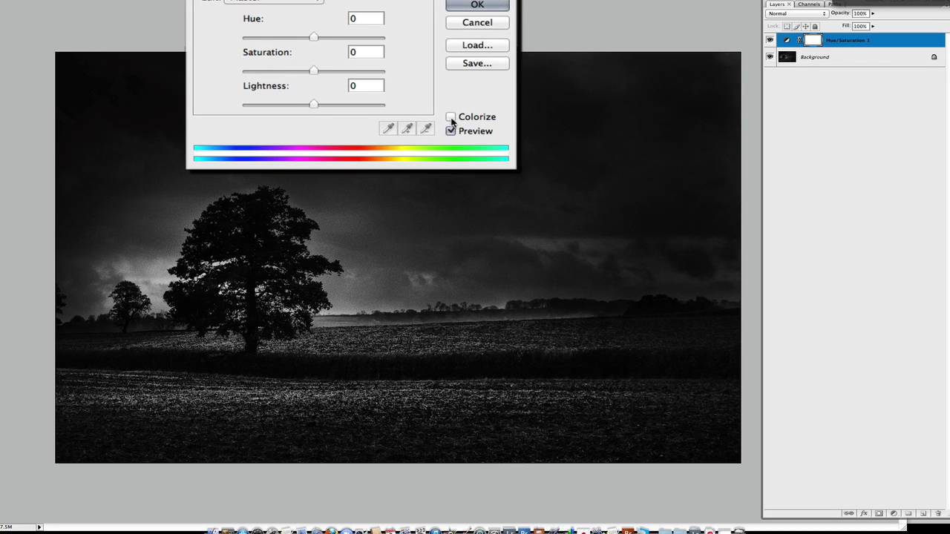
pyautogui.click(451, 117)
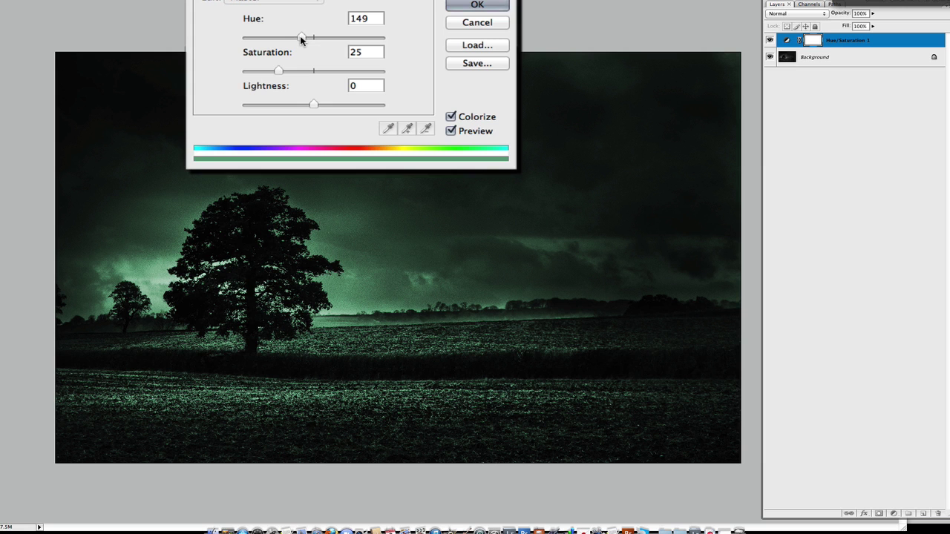
pyautogui.moveTo(300, 36); pyautogui.dragTo(256, 37)
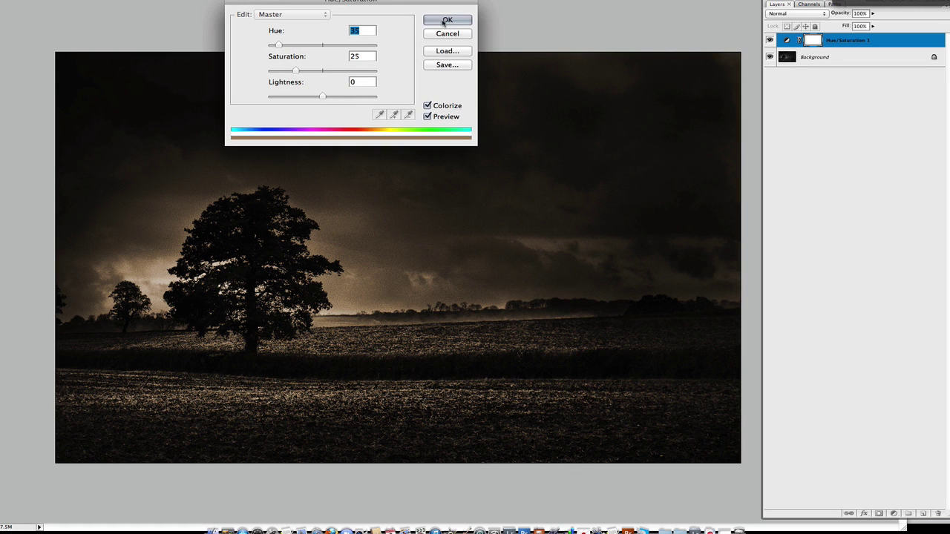
pyautogui.click(445, 20)
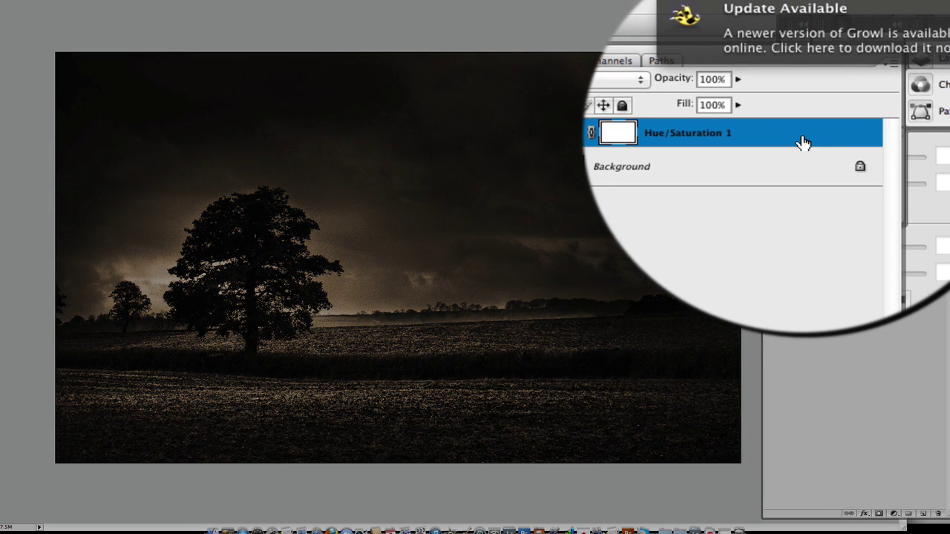
# Open the Hue/Saturation 1 layer's blending options and set the black Blend If limit for This Layer to 36
pyautogui.doubleClick(850, 40)
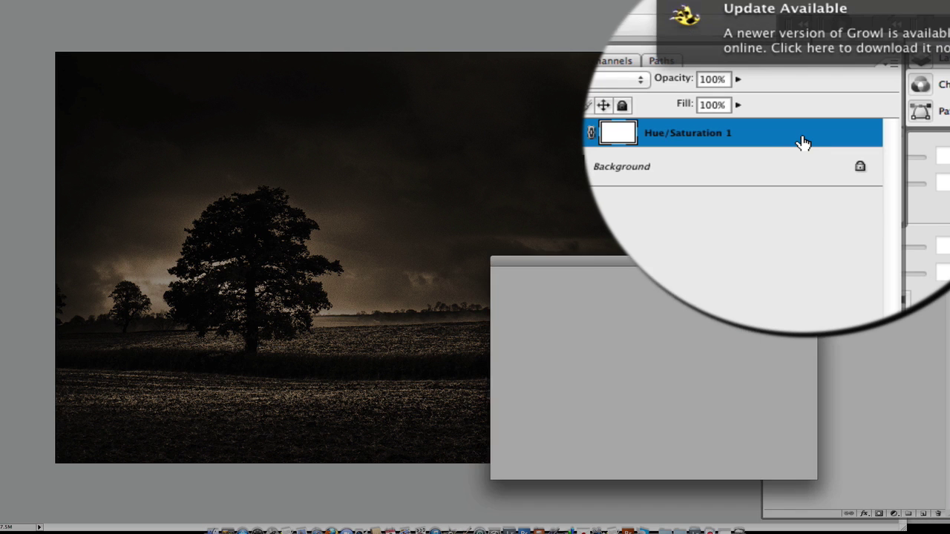
pyautogui.moveTo(850, 41); pyautogui.dragTo(841, 59)
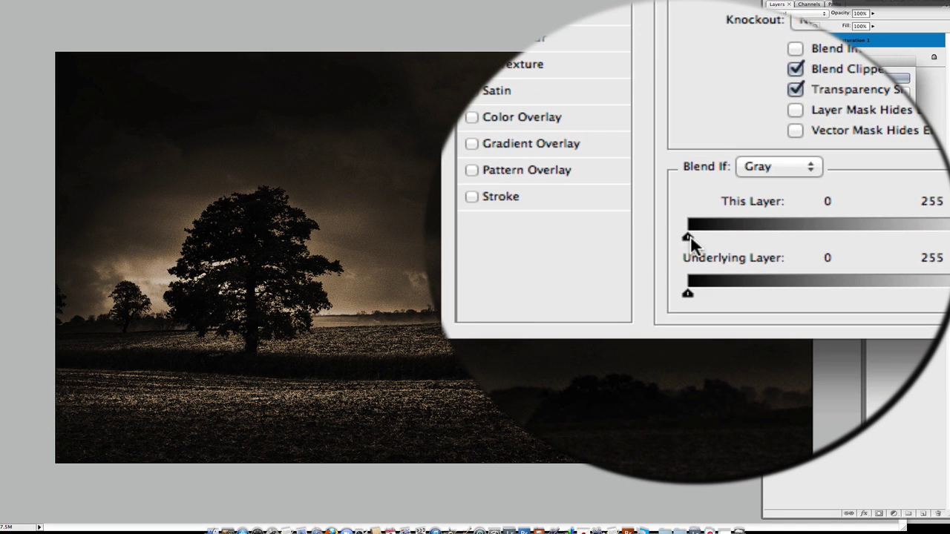
pyautogui.moveTo(690, 236); pyautogui.dragTo(710, 236)
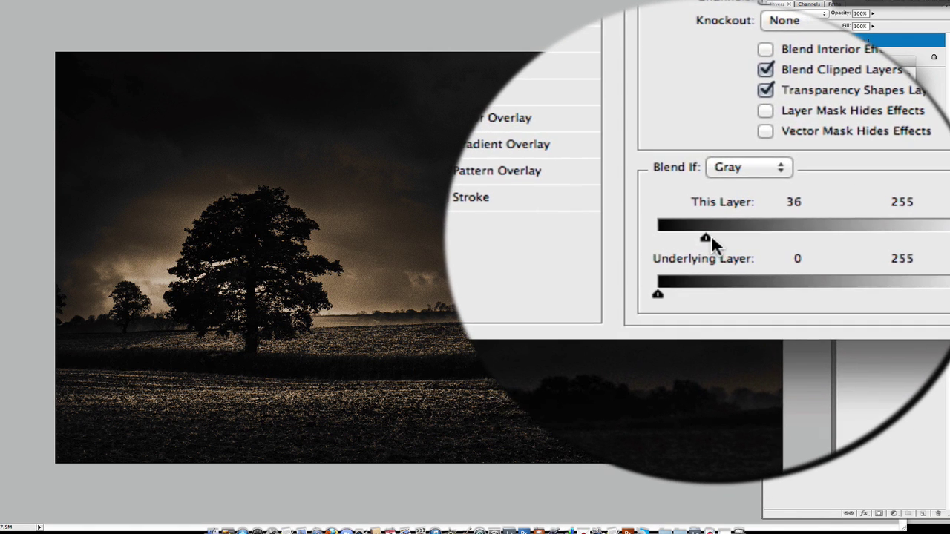
# Split the black Blend If limit for This Layer to 67 / 174, and shift both halves slightly brighter to soften the tint's transition
pyautogui.moveTo(706, 236); pyautogui.dragTo(725, 236)
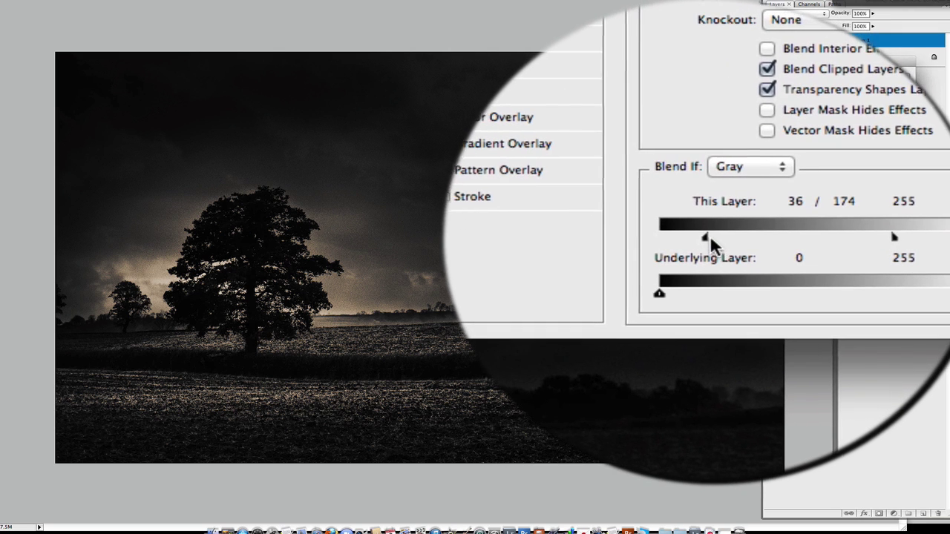
pyautogui.moveTo(709, 236)
pyautogui.mouseDown()
pyautogui.moveTo(772, 236)
pyautogui.moveTo(711, 238)
pyautogui.moveTo(725, 238)
pyautogui.mouseUp()
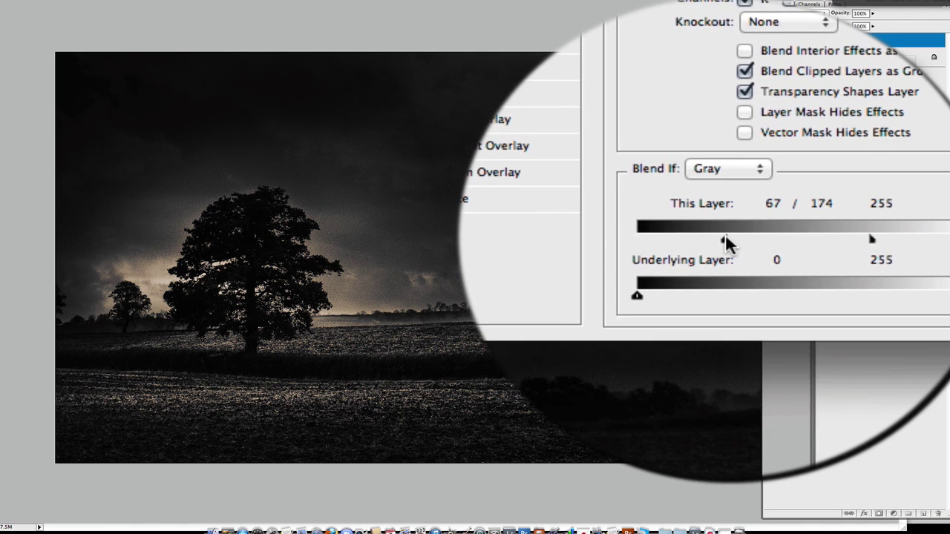
pyautogui.moveTo(871, 239); pyautogui.dragTo(888, 238)
pyautogui.moveTo(725, 236); pyautogui.dragTo(727, 239)
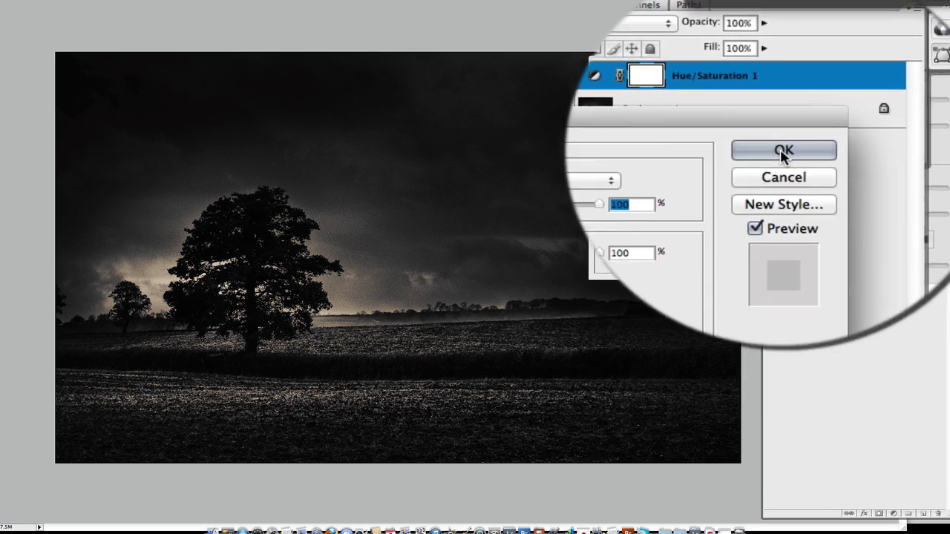
# Apply the blending options and toggle the Hue/Saturation 1 layer's visibility to compare the toned and untoned landscape
pyautogui.click(886, 79)
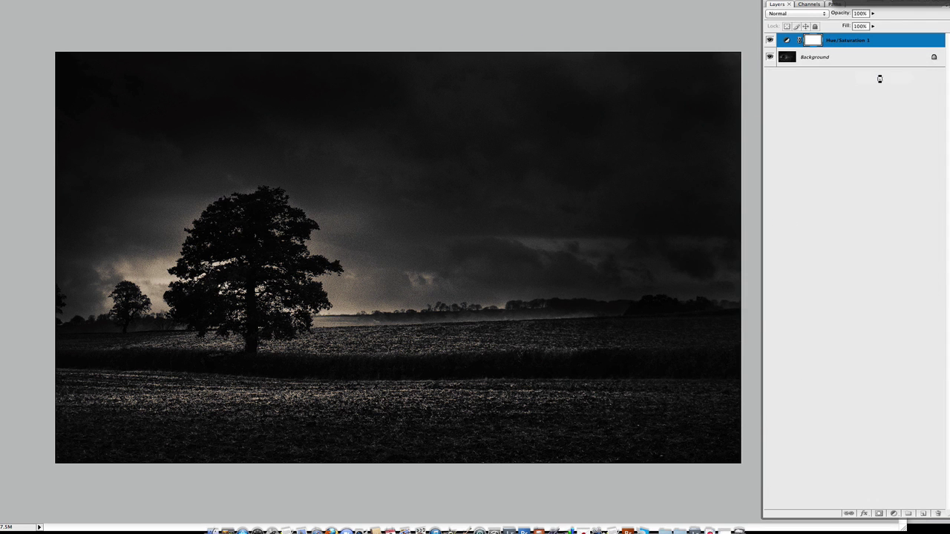
pyautogui.click(769, 40)
pyautogui.click(770, 41)
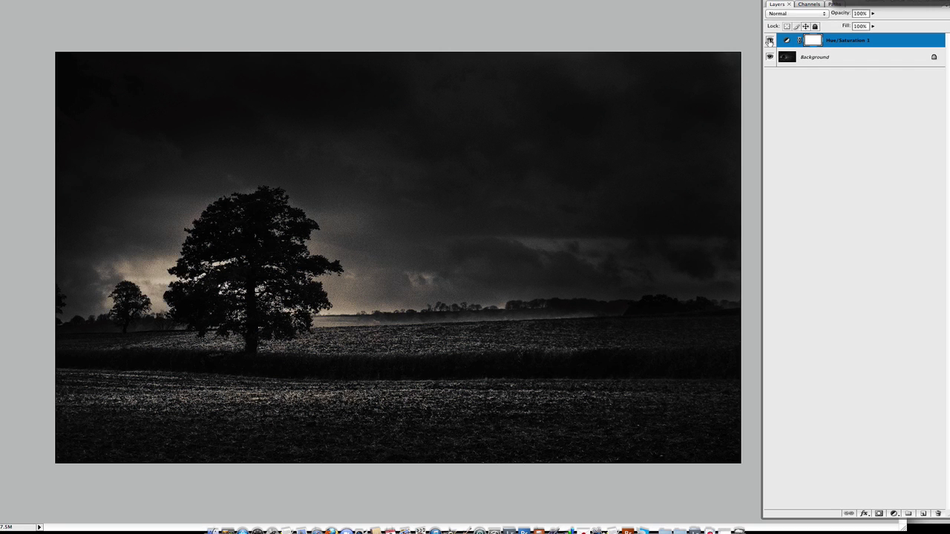
pyautogui.click(769, 41)
pyautogui.click(769, 41)
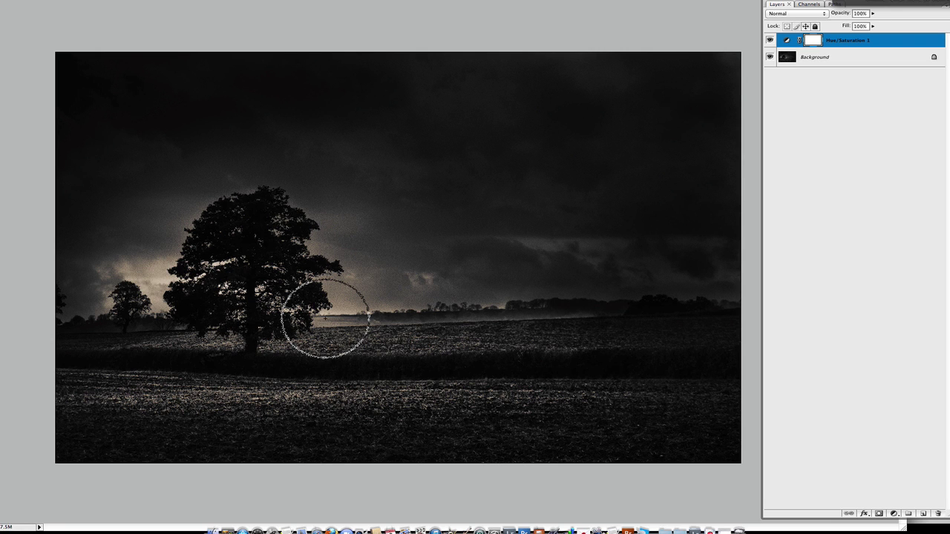
pyautogui.click(769, 40)
pyautogui.click(770, 40)
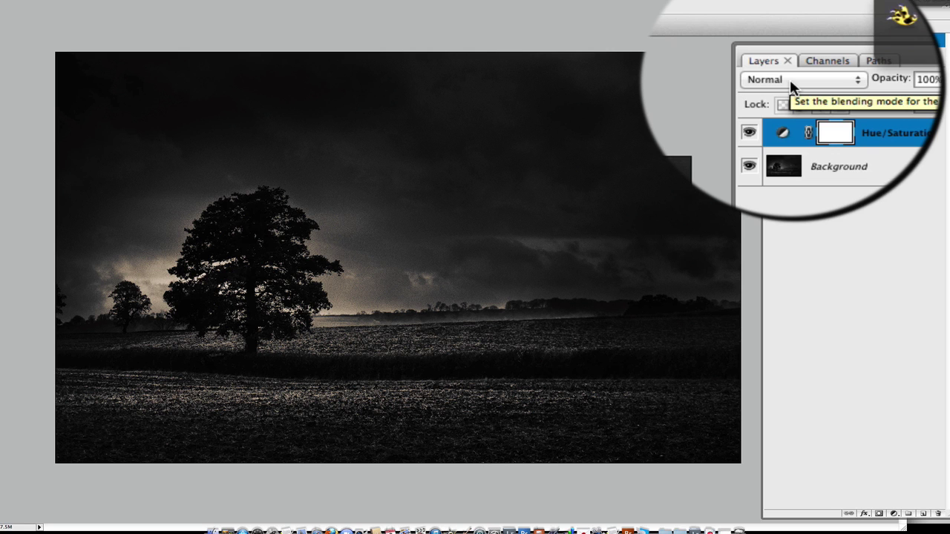
# Try the Soft Light and Color blend modes on the Hue/Saturation 1 layer and return it to Normal
pyautogui.click(792, 87)
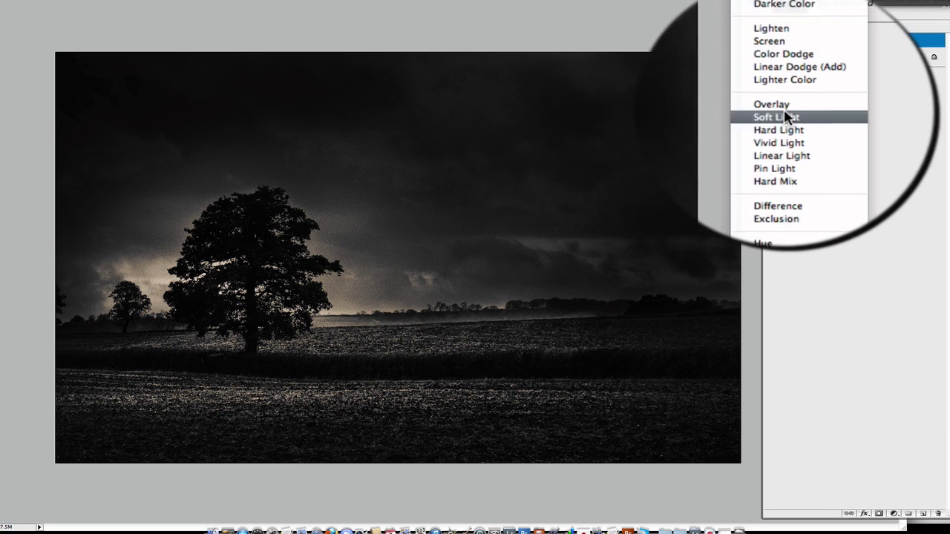
pyautogui.click(787, 116)
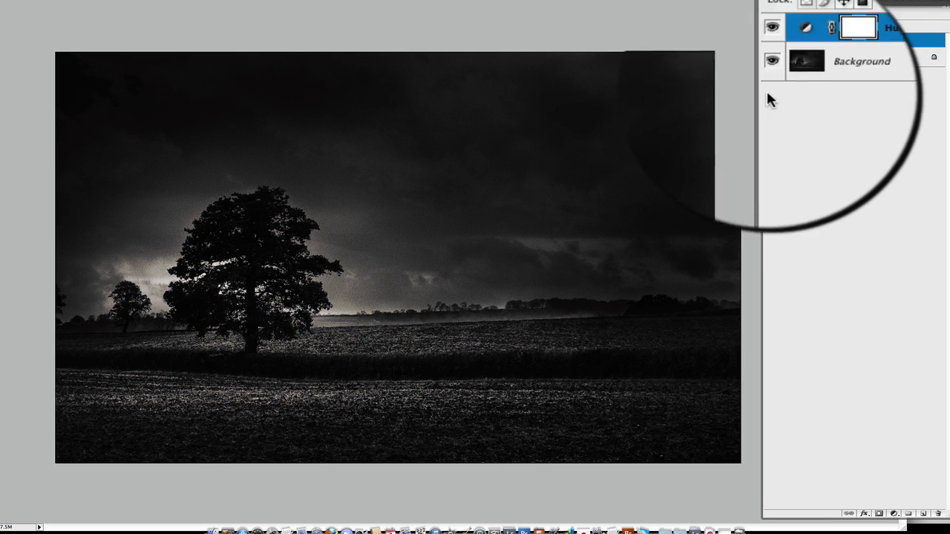
pyautogui.click(785, 81)
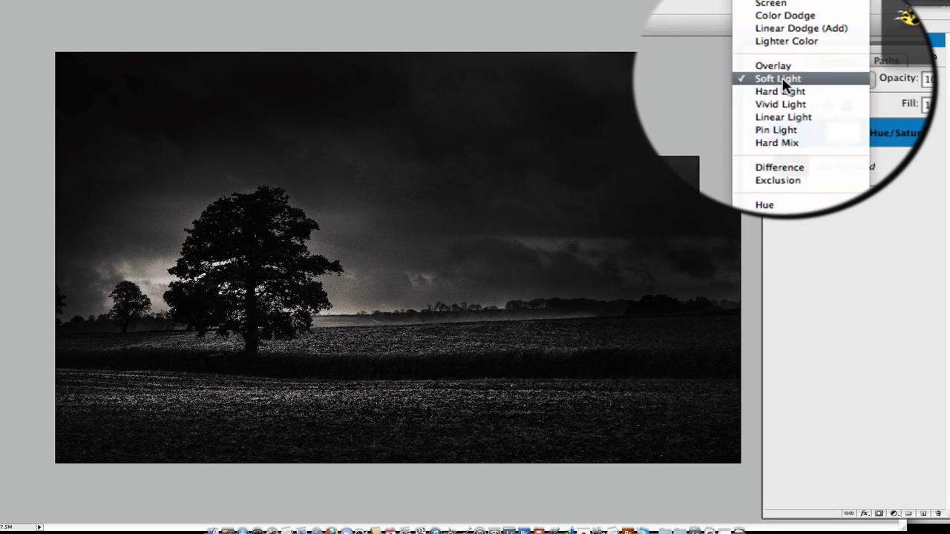
pyautogui.click(786, 91)
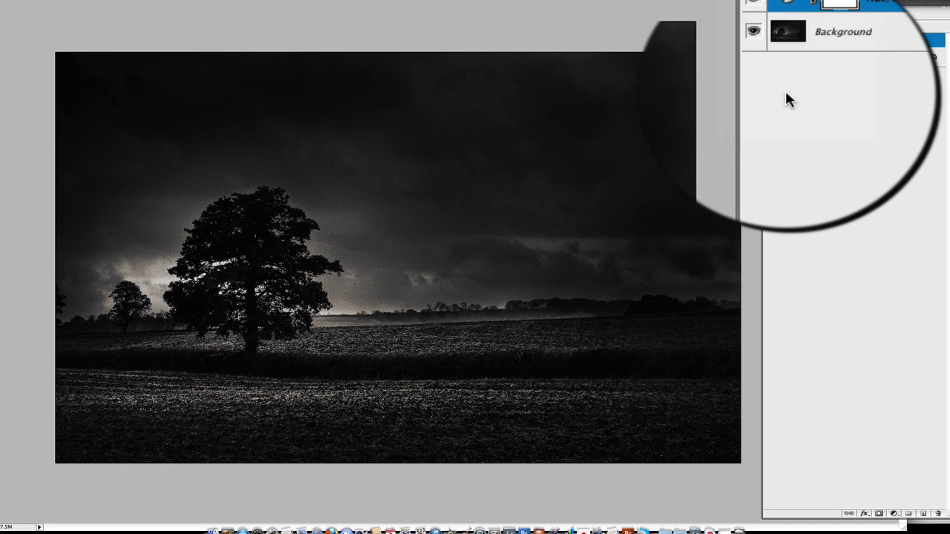
pyautogui.hotkey('shift', 'alt', 'n')
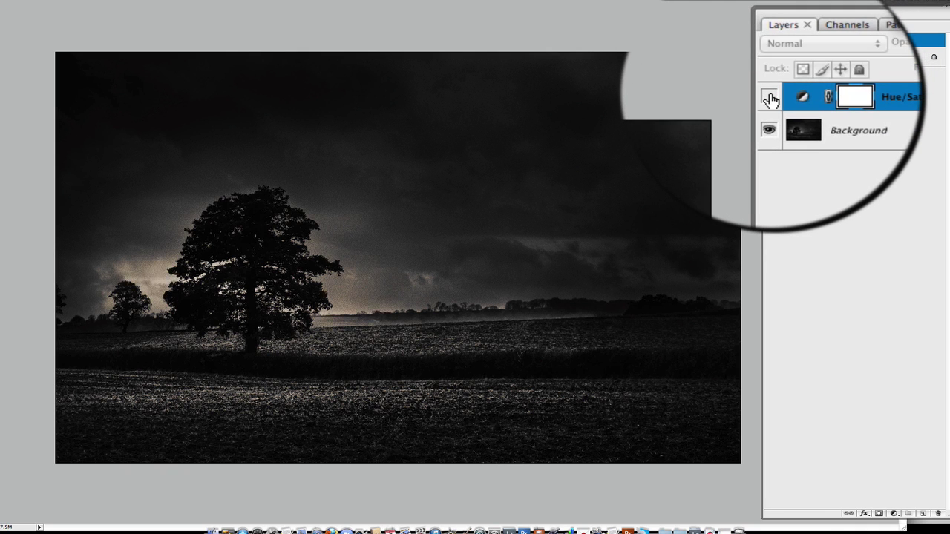
pyautogui.hotkey('shift', 'alt', 'c')
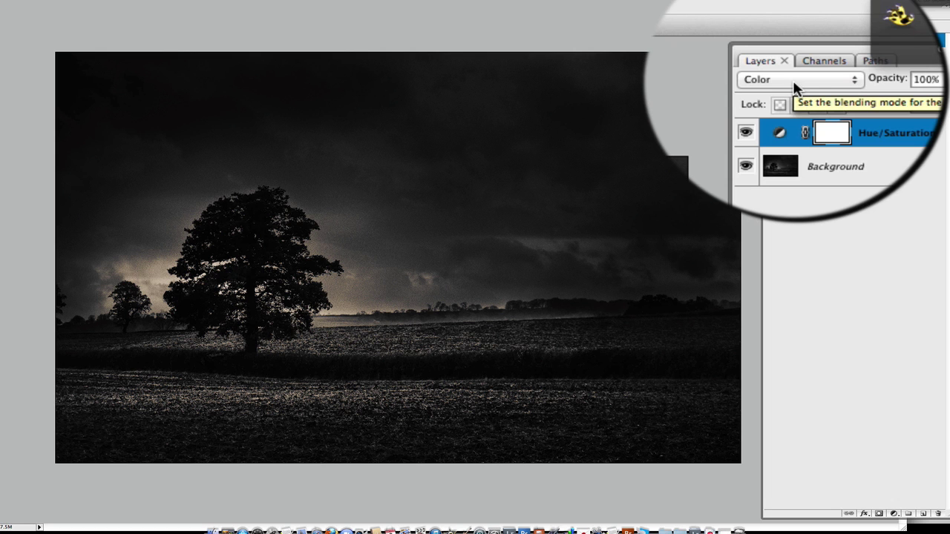
pyautogui.click(796, 83)
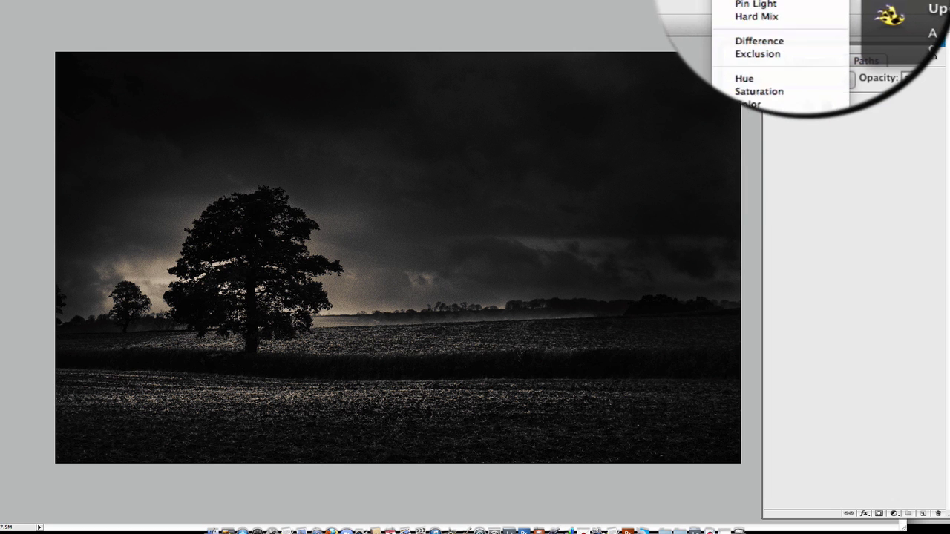
pyautogui.click(791, 6)
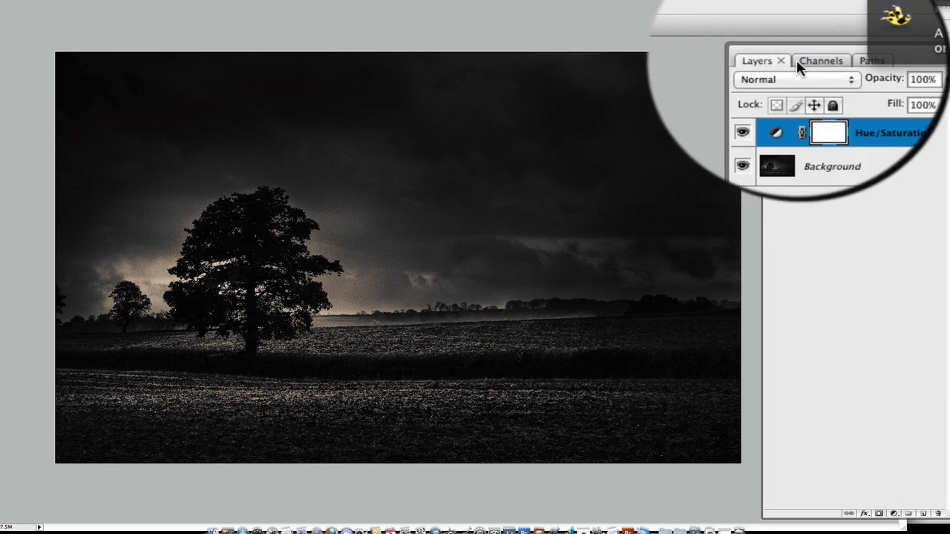
# Hide and show the Hue/Saturation 1 layer repeatedly to compare the image with and without the tint in Normal mode
pyautogui.click(770, 95)
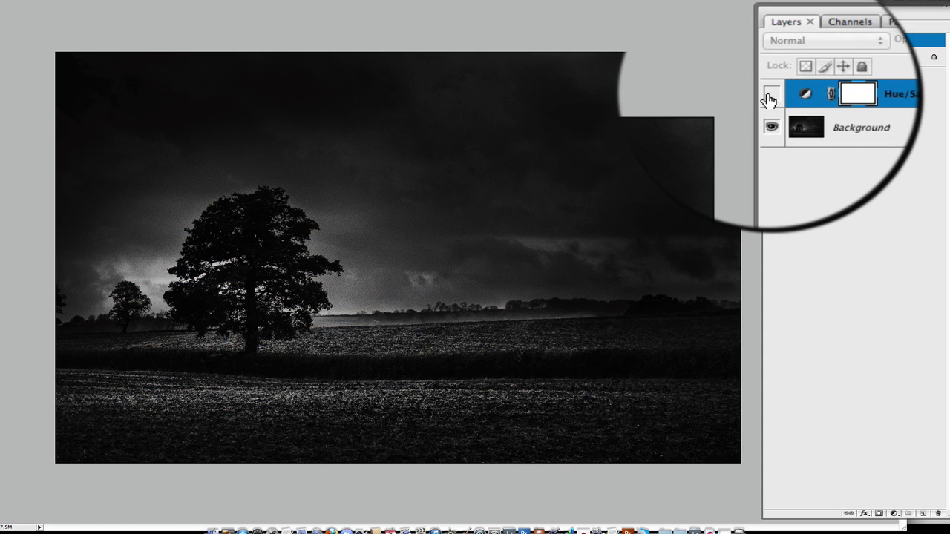
pyautogui.click(770, 94)
pyautogui.click(771, 94)
pyautogui.click(770, 94)
# Change the Hue/Saturation 1 layer's hue to 140 and review its This Layer Blend If limits in the blending options
pyautogui.doubleClick(787, 42)
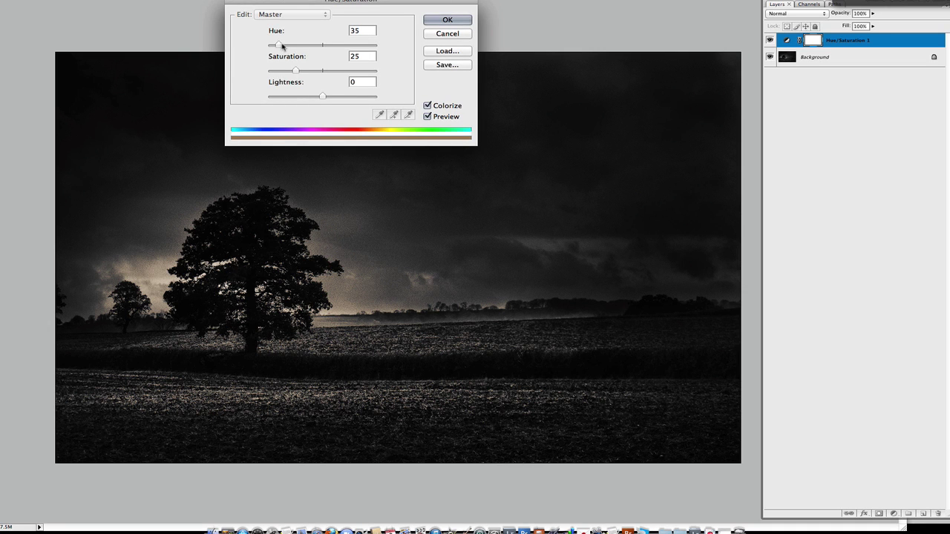
pyautogui.moveTo(282, 45); pyautogui.dragTo(312, 46)
pyautogui.click(435, 19)
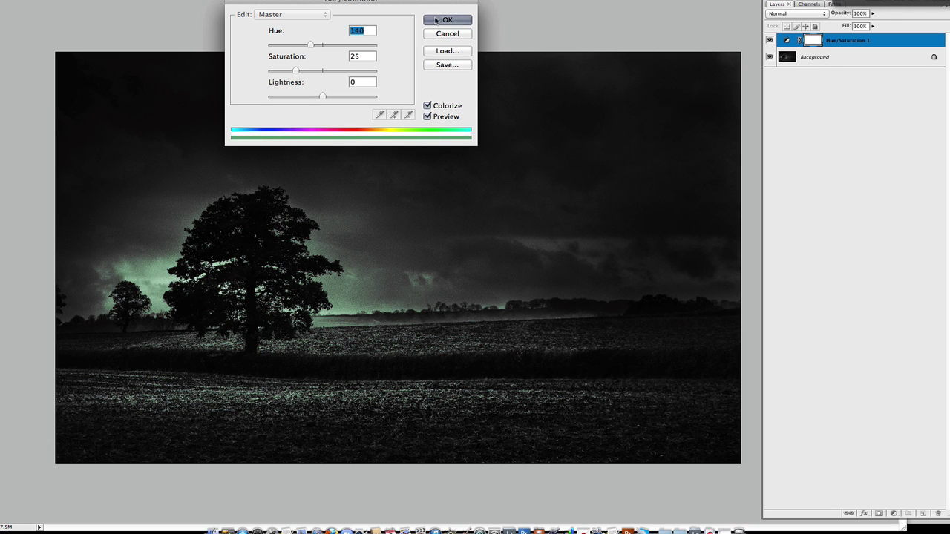
pyautogui.doubleClick(911, 43)
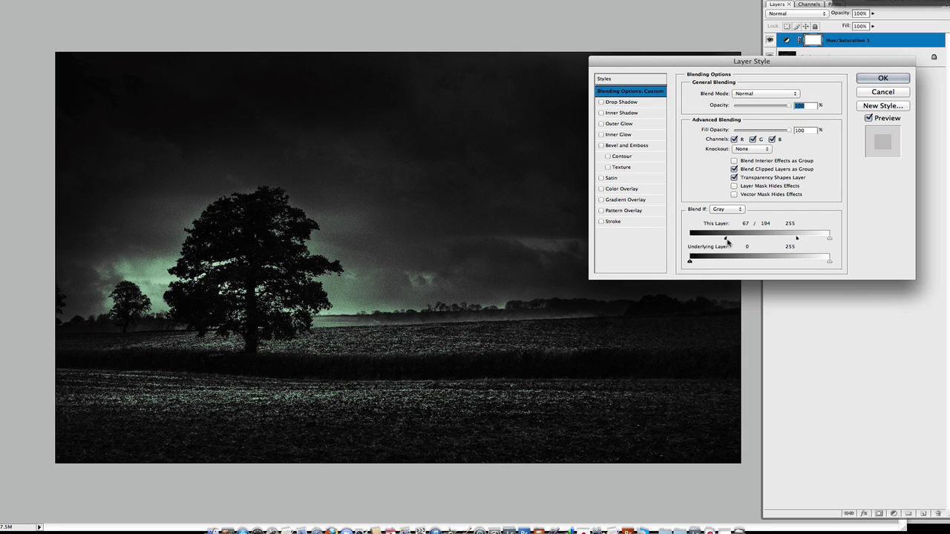
pyautogui.click(887, 77)
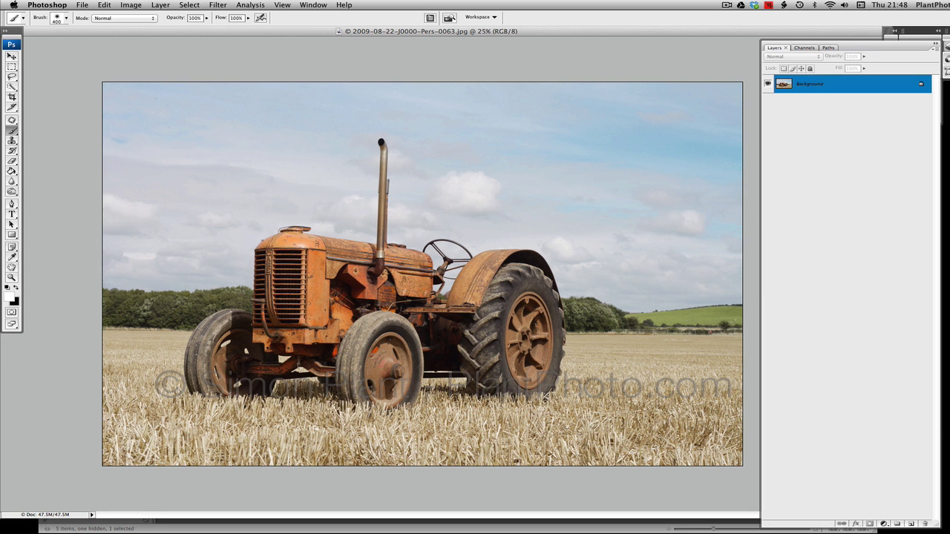
# Add a Gradient Map adjustment layer over the tractor photo and open its gradient in an enlarged Gradient Editor
pyautogui.click(884, 522)
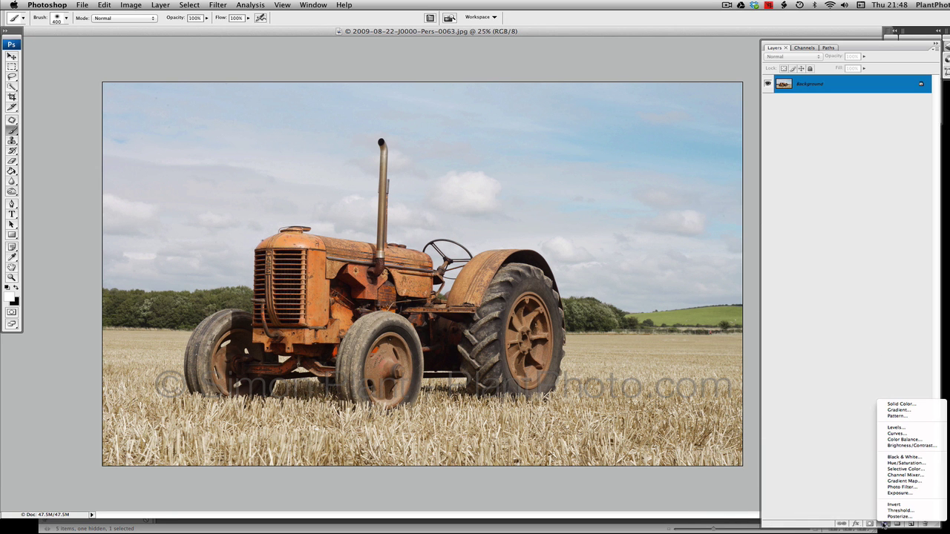
pyautogui.click(909, 481)
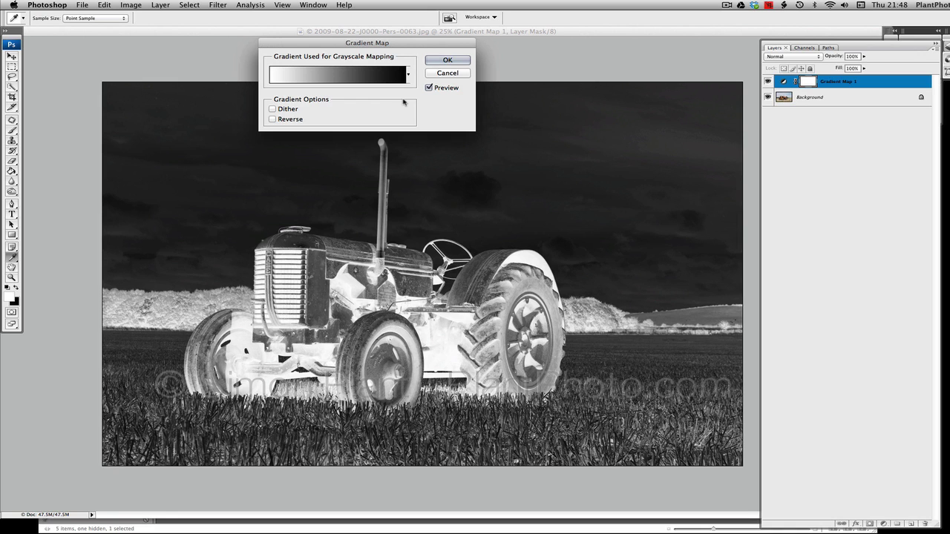
pyautogui.click(349, 81)
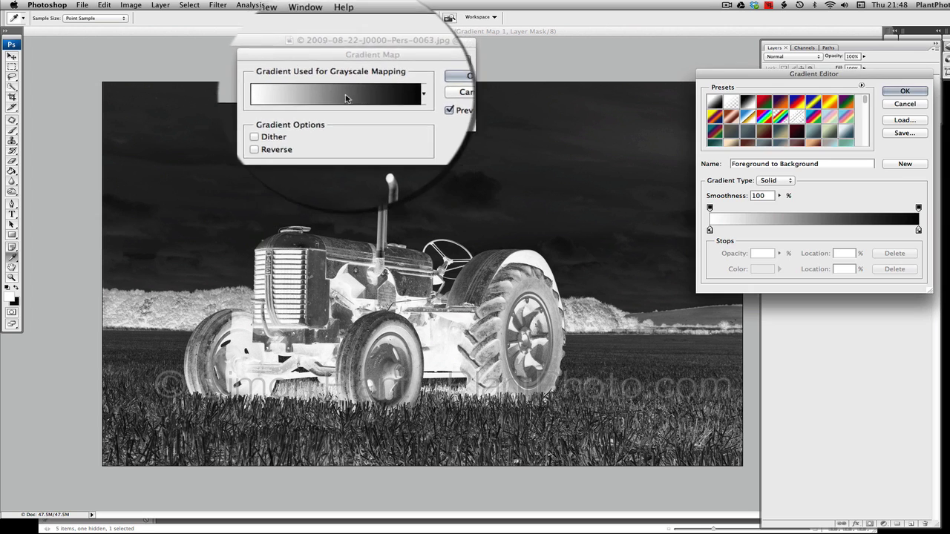
pyautogui.moveTo(786, 78); pyautogui.dragTo(636, 39)
pyautogui.moveTo(781, 252); pyautogui.dragTo(896, 401)
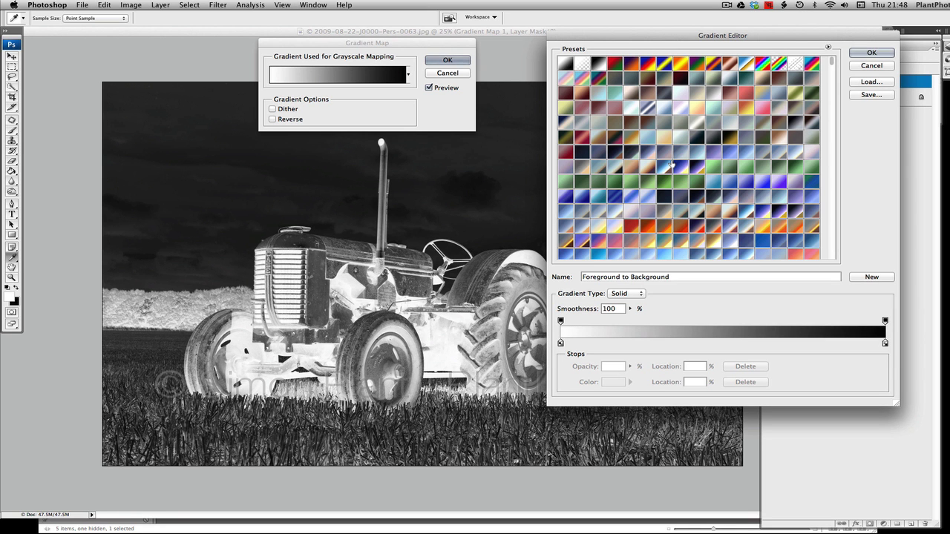
# Try several gradient presets on the tractor photo, including the dusty red one and the blue and white multi-stop one
pyautogui.click(616, 110)
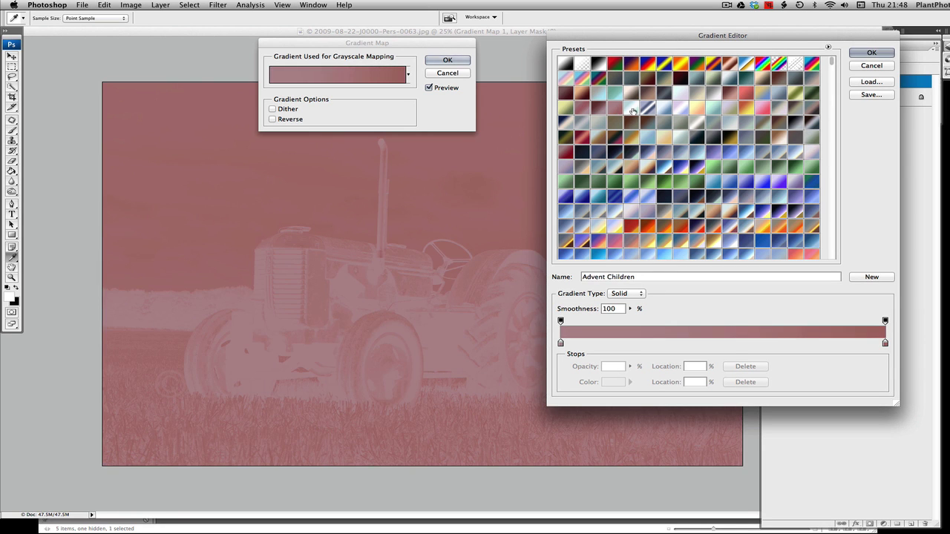
pyautogui.click(630, 109)
pyautogui.click(646, 109)
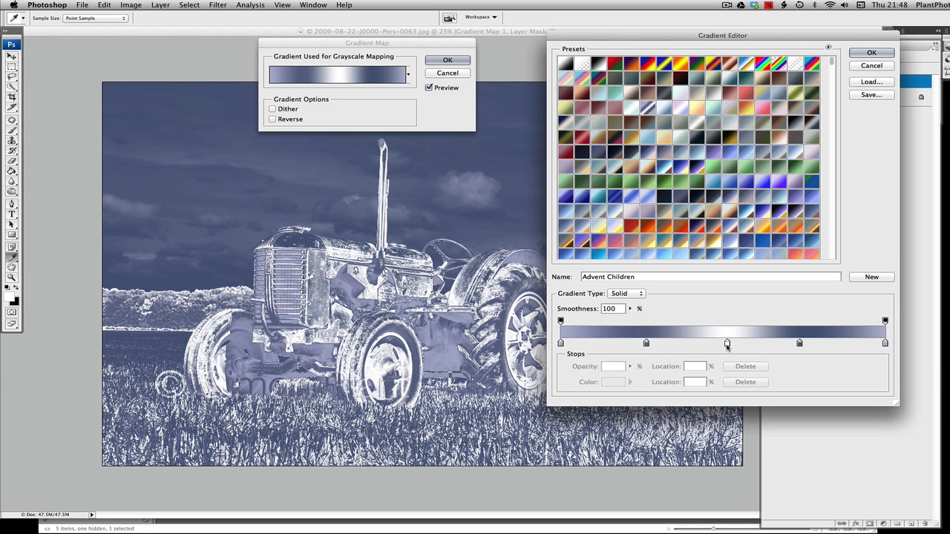
pyautogui.moveTo(672, 38); pyautogui.dragTo(671, 17)
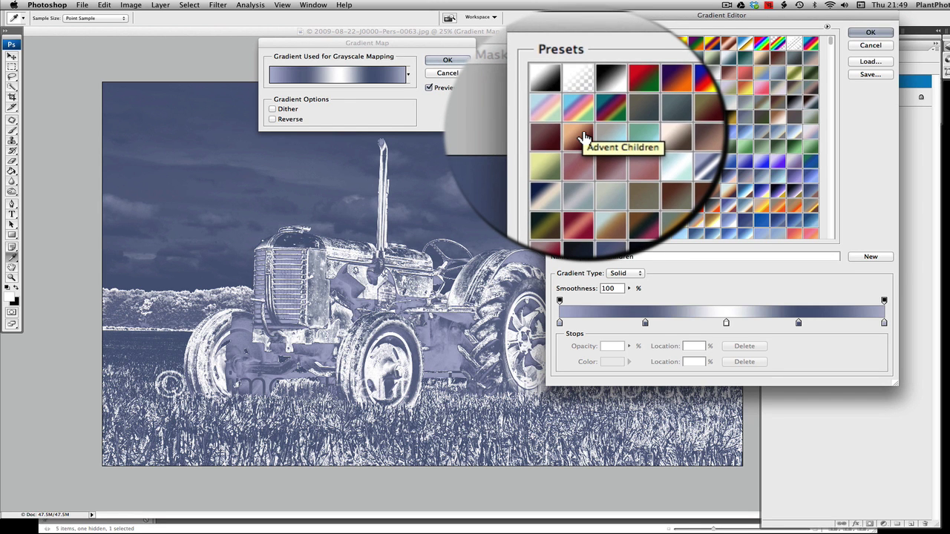
# Choose the peach-to-maroon Advent Children preset and swap its color stops so maroon maps to shadows and peach to highlights
pyautogui.click(584, 137)
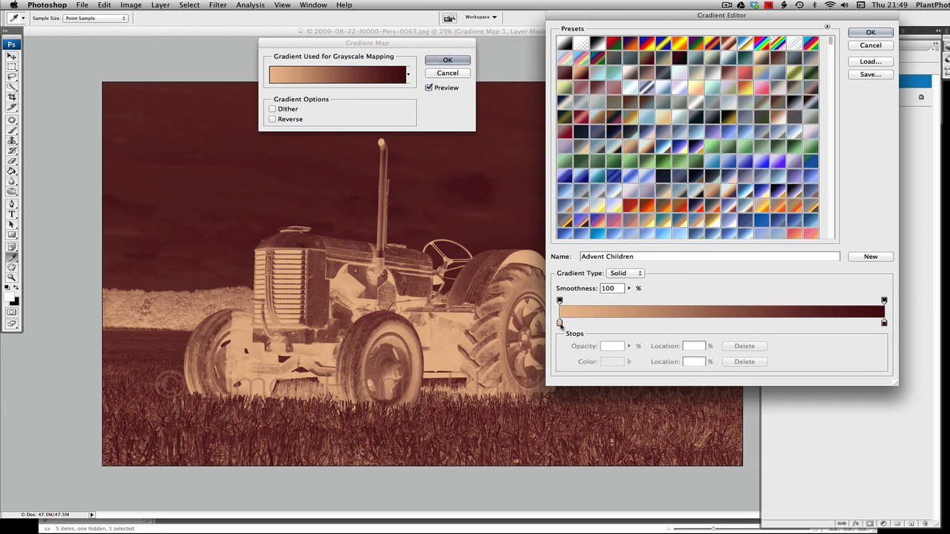
pyautogui.moveTo(560, 324); pyautogui.dragTo(671, 324)
pyautogui.moveTo(884, 324); pyautogui.dragTo(565, 338)
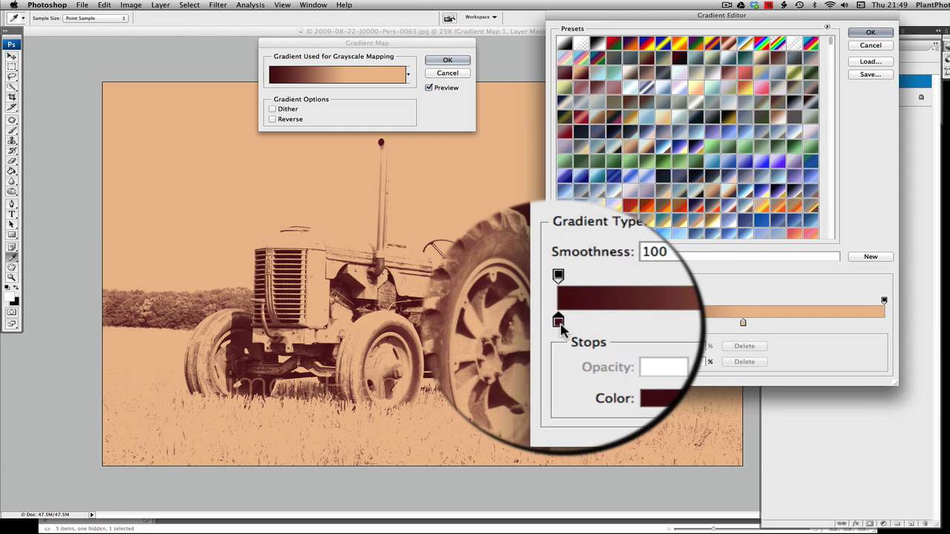
pyautogui.click(884, 323)
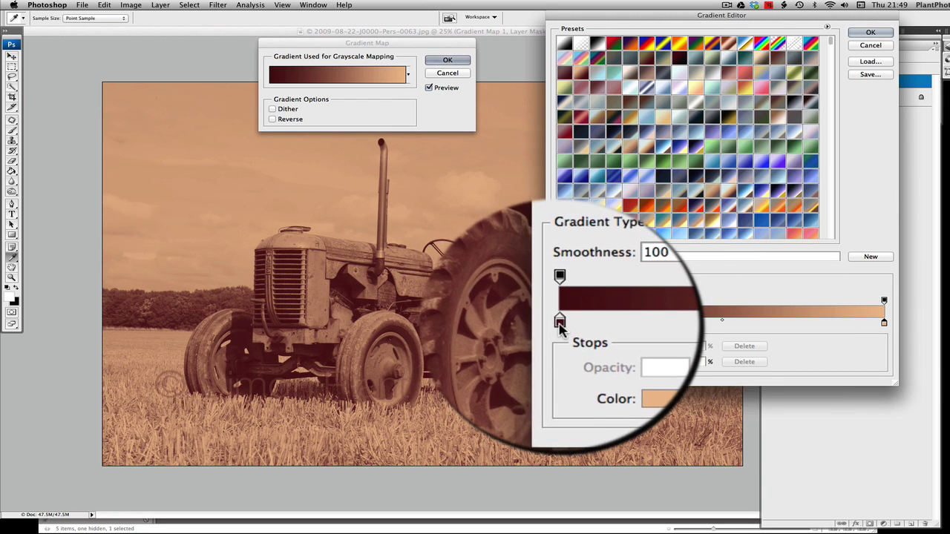
# Change the gradient's maroon shadow stop to black (#000000)
pyautogui.click(560, 322)
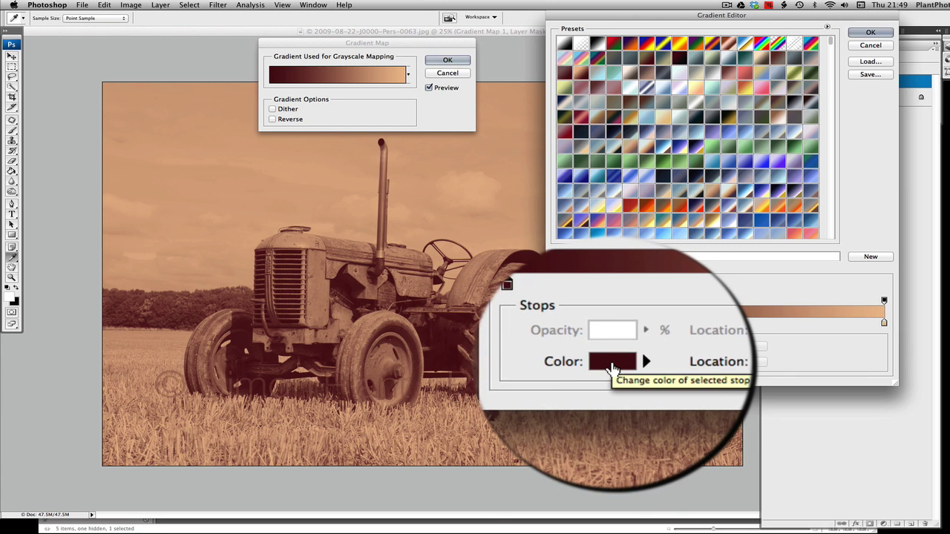
pyautogui.click(613, 364)
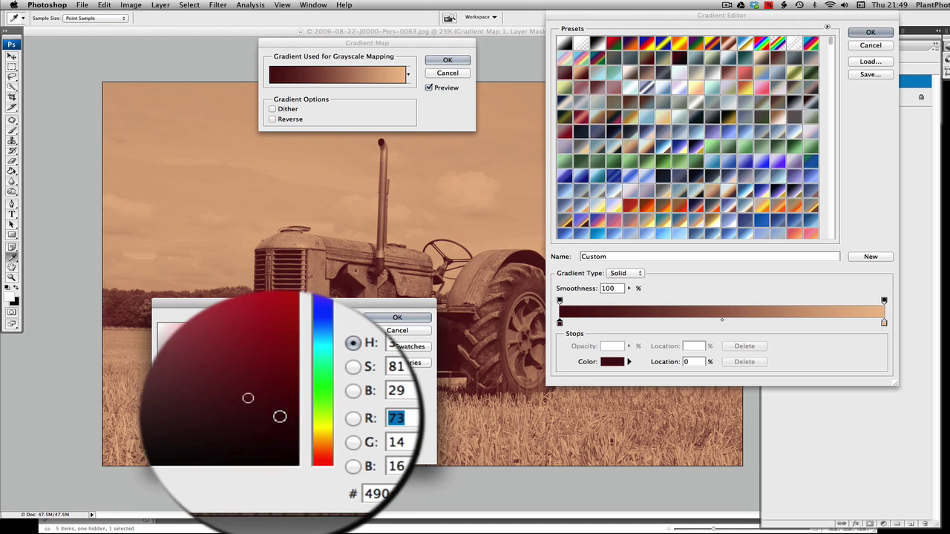
pyautogui.click(178, 420)
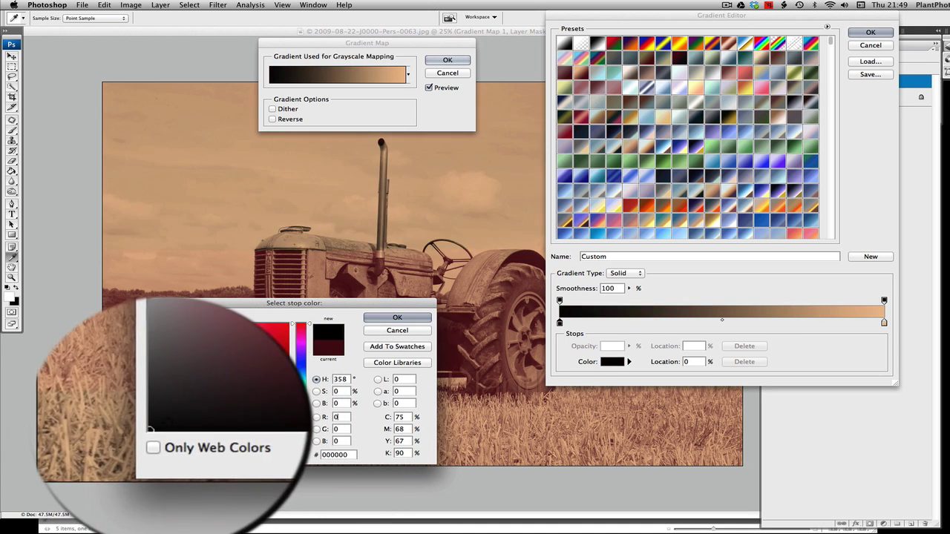
pyautogui.click(159, 440)
pyautogui.click(420, 322)
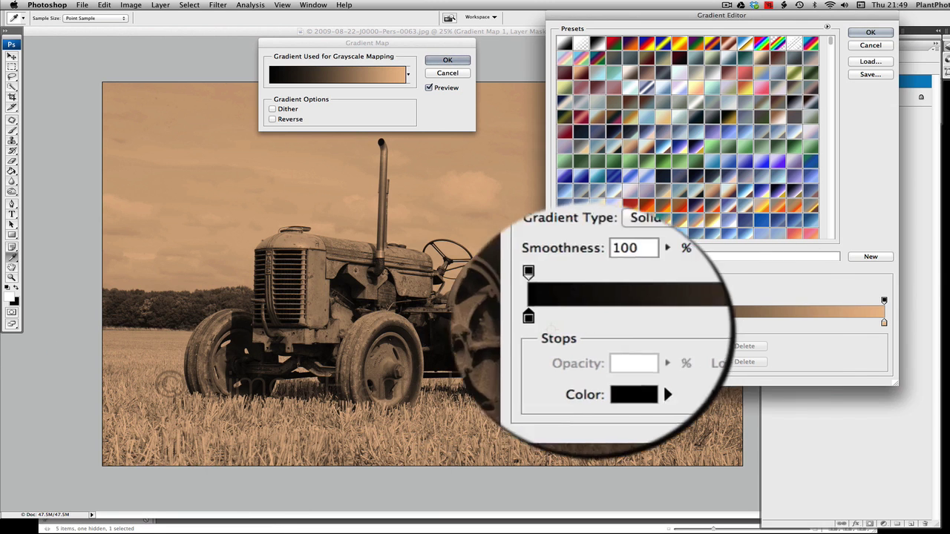
# Lighten the gradient's peach highlight stop at location 100% to the pale cream #f1dcc7
pyautogui.click(884, 324)
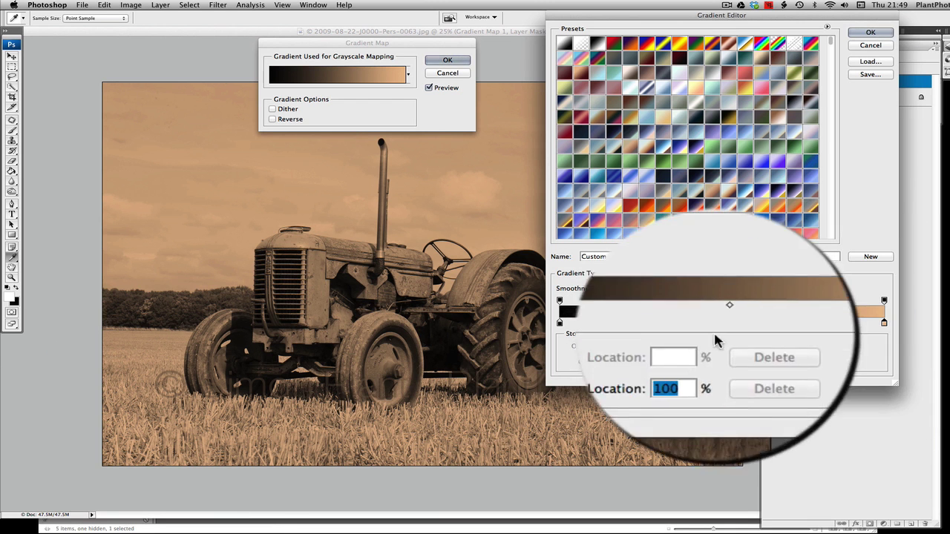
pyautogui.click(612, 362)
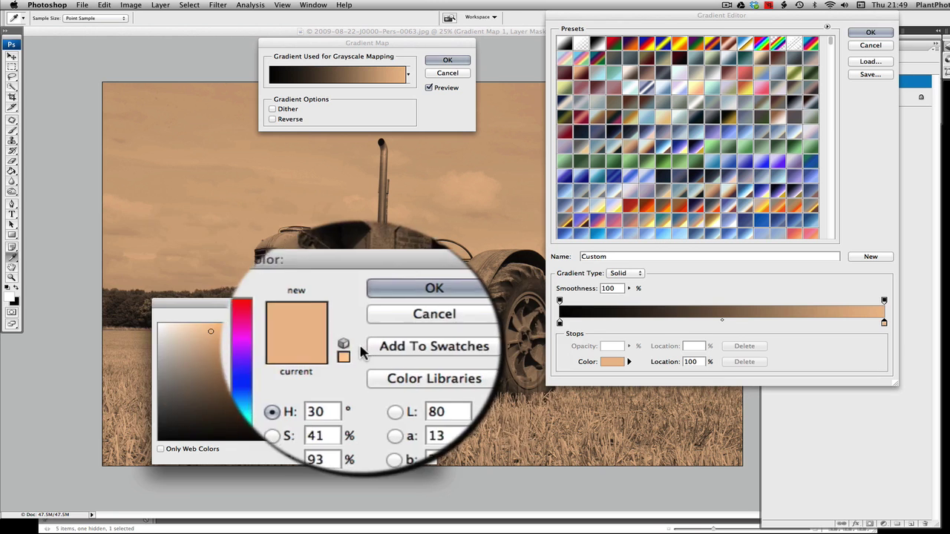
pyautogui.click(181, 330)
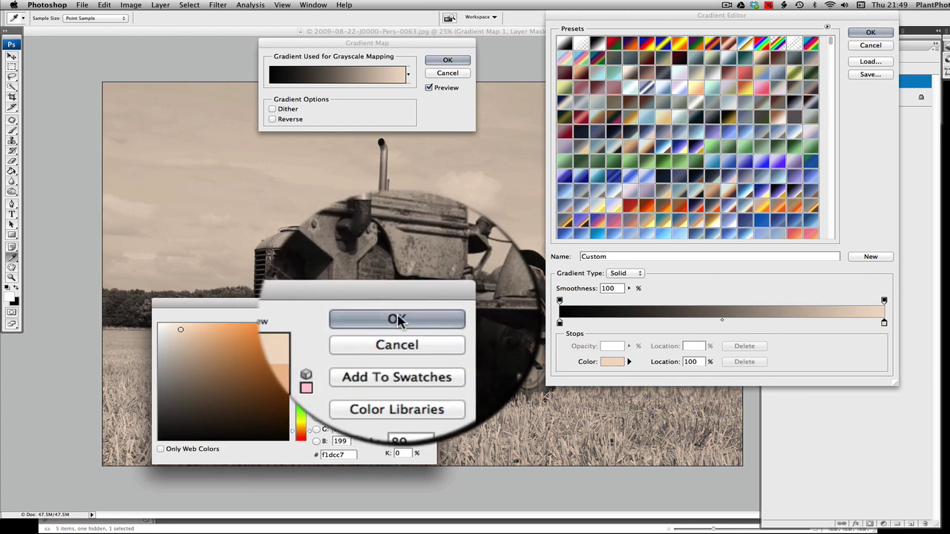
pyautogui.click(397, 318)
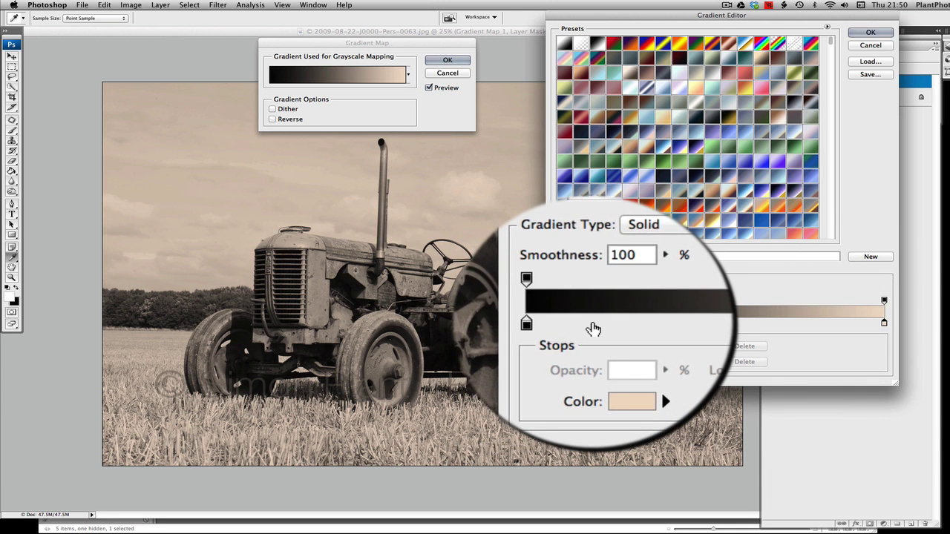
# Add a color stop near the gradient's shadow end at location 11% and color it dark brown
pyautogui.click(595, 325)
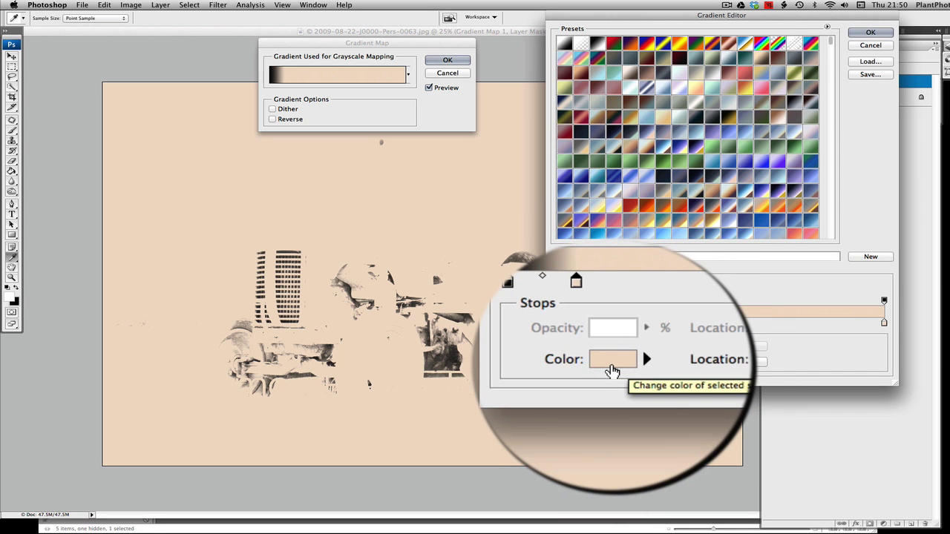
pyautogui.click(613, 364)
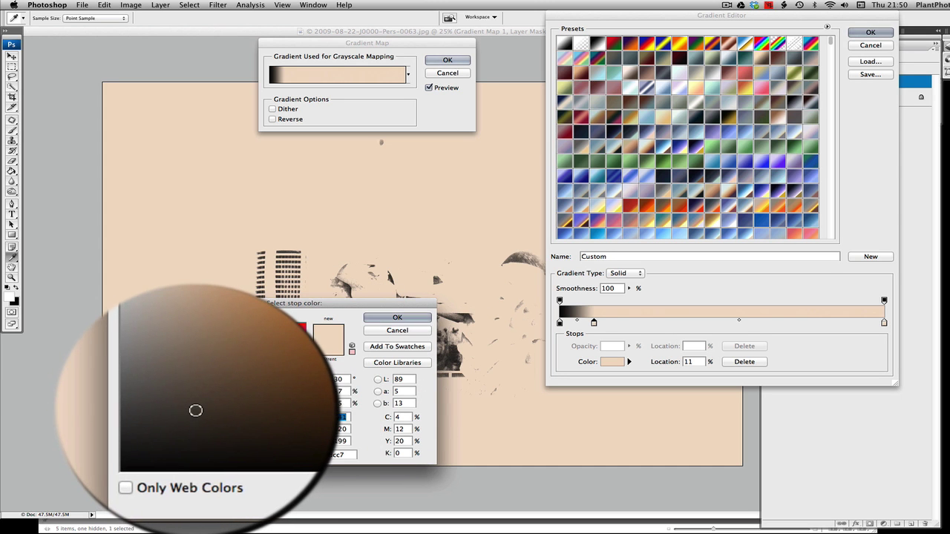
pyautogui.click(202, 409)
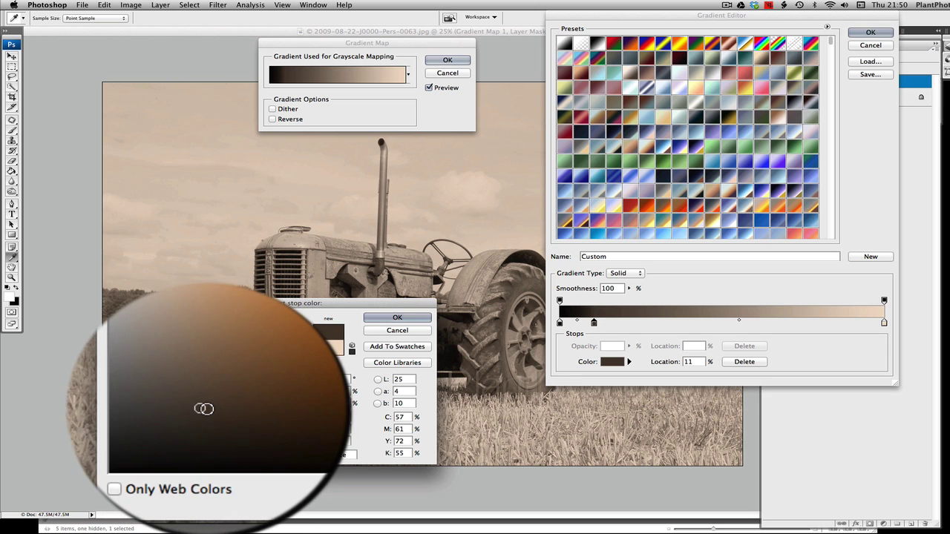
pyautogui.click(213, 403)
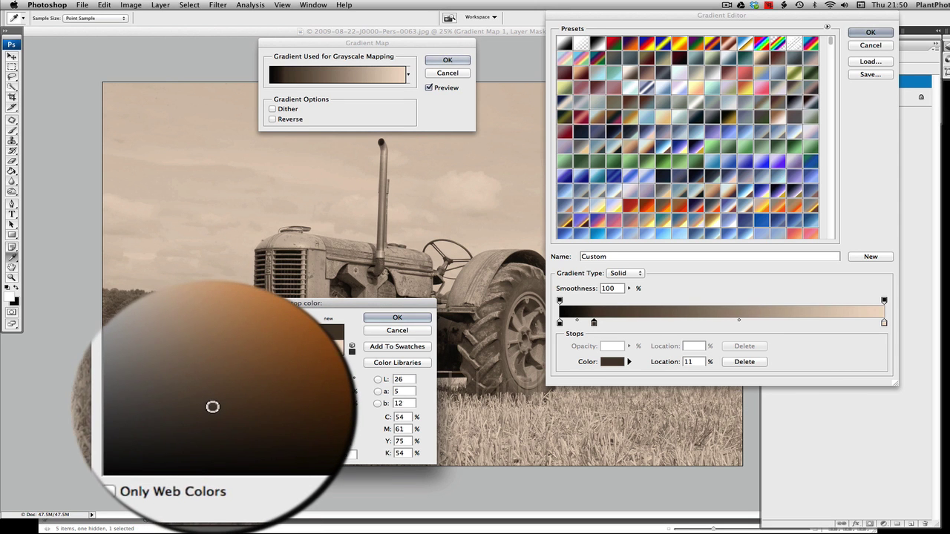
pyautogui.click(397, 319)
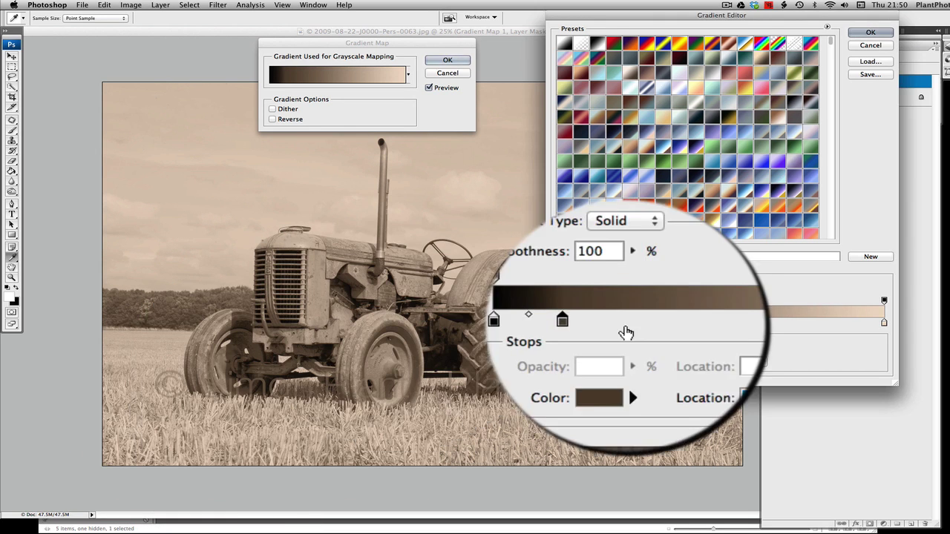
# Move the gradient's dark brown stop to location 44%, trying out the color midpoint between it and the black stop
pyautogui.moveTo(595, 325); pyautogui.dragTo(683, 325)
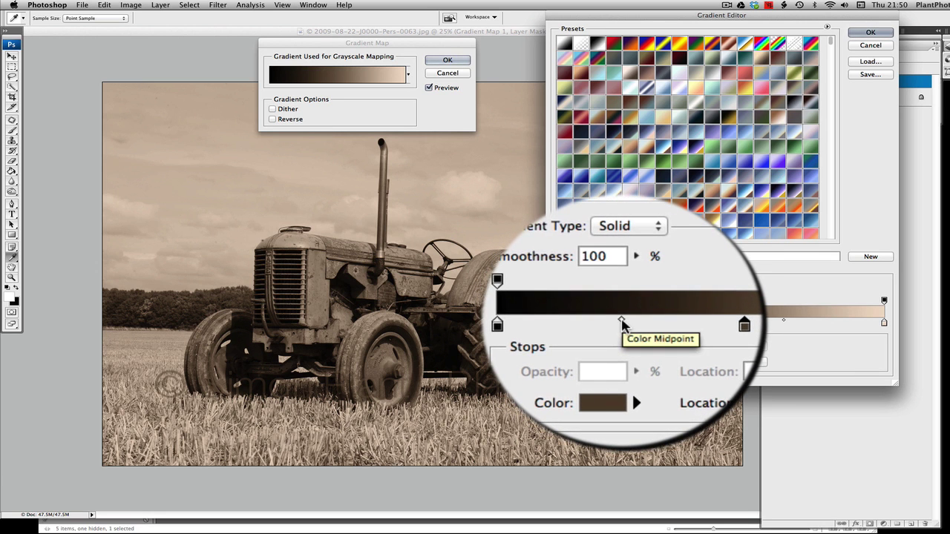
pyautogui.moveTo(622, 324)
pyautogui.mouseDown()
pyautogui.moveTo(604, 323)
pyautogui.moveTo(656, 325)
pyautogui.moveTo(605, 326)
pyautogui.mouseUp()
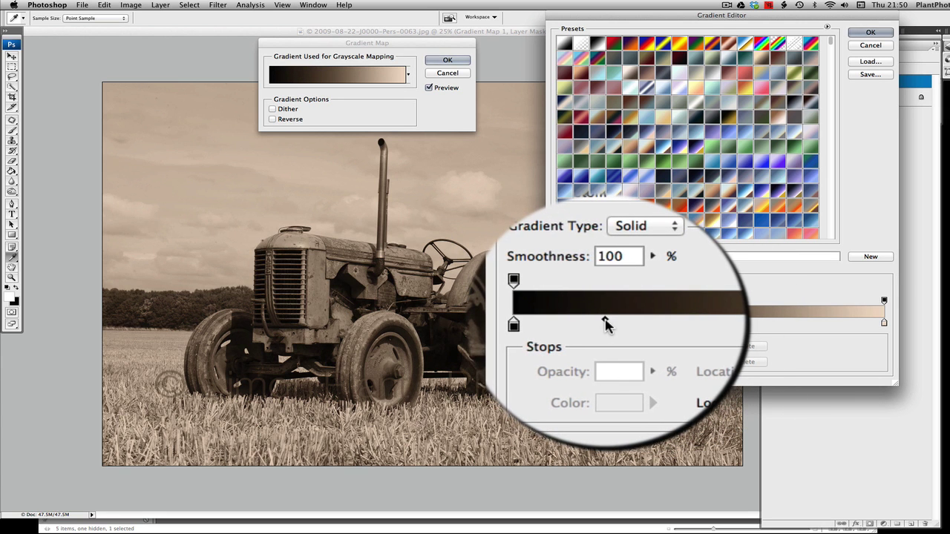
pyautogui.click(686, 324)
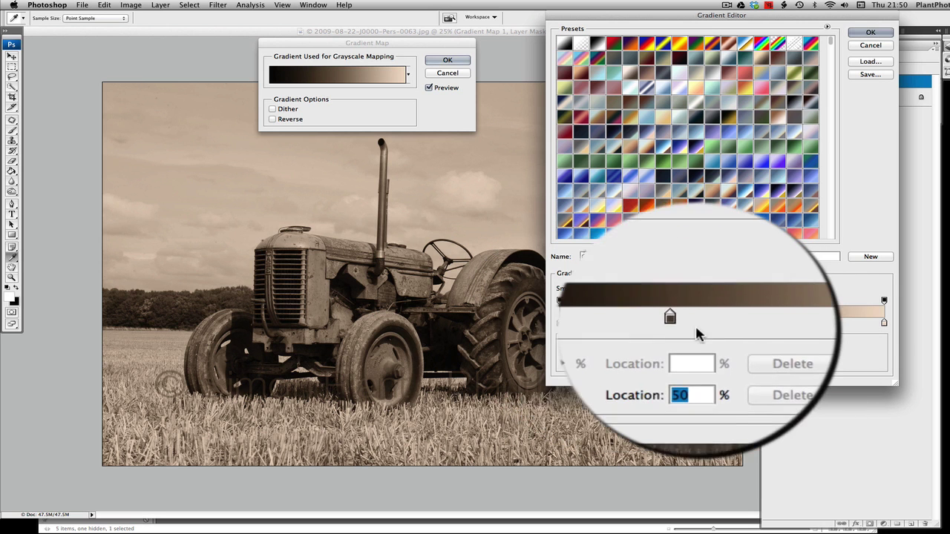
pyautogui.moveTo(681, 327); pyautogui.dragTo(701, 327)
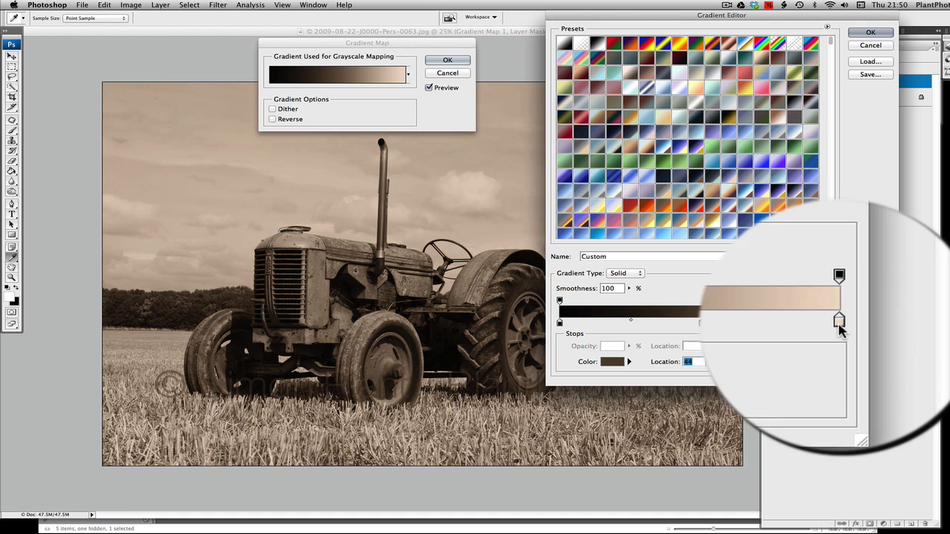
# Add a tan #cd9f71 color stop at location 92% of the gradient and slide it back toward the midtones
pyautogui.click(838, 324)
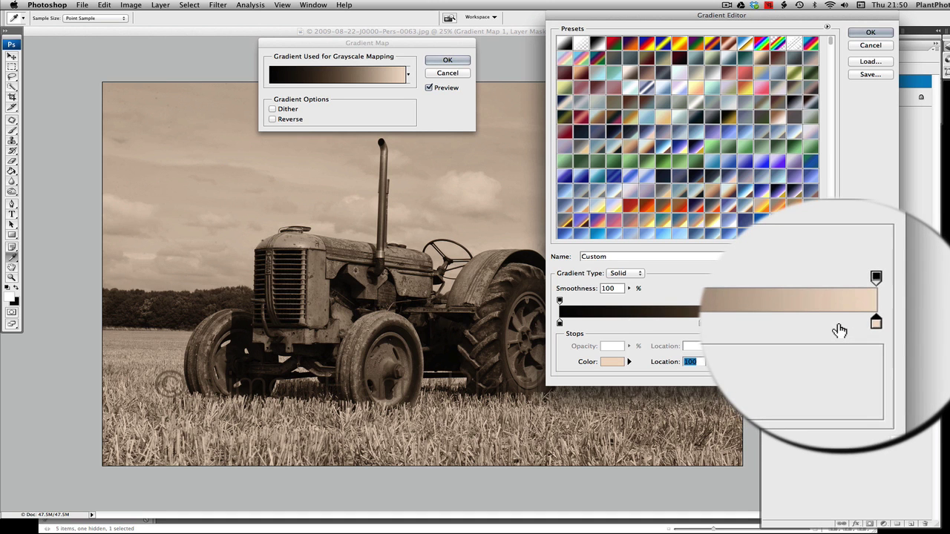
pyautogui.click(839, 325)
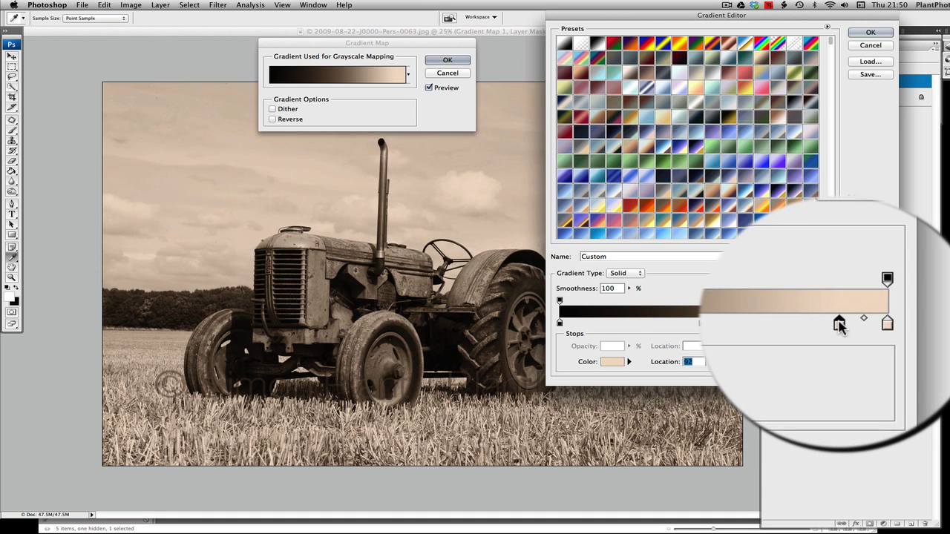
pyautogui.click(612, 361)
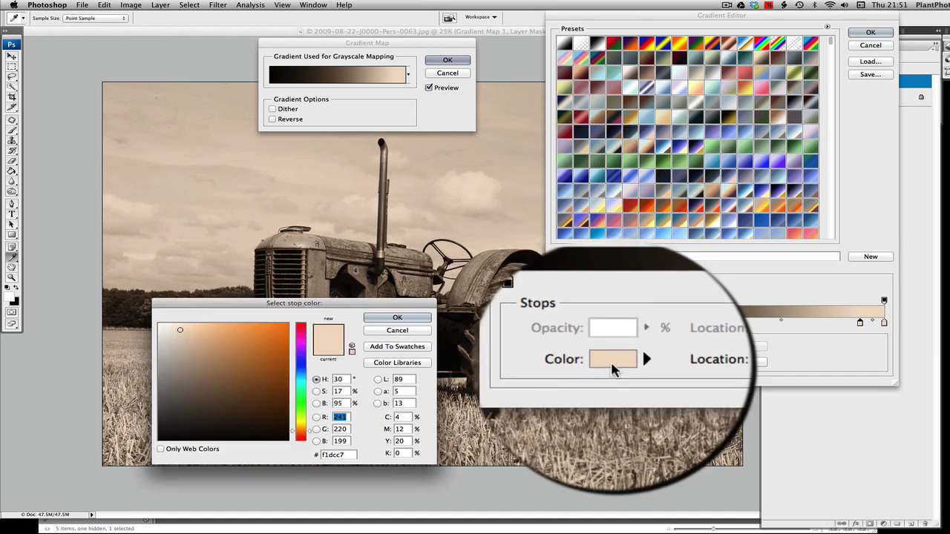
pyautogui.click(203, 363)
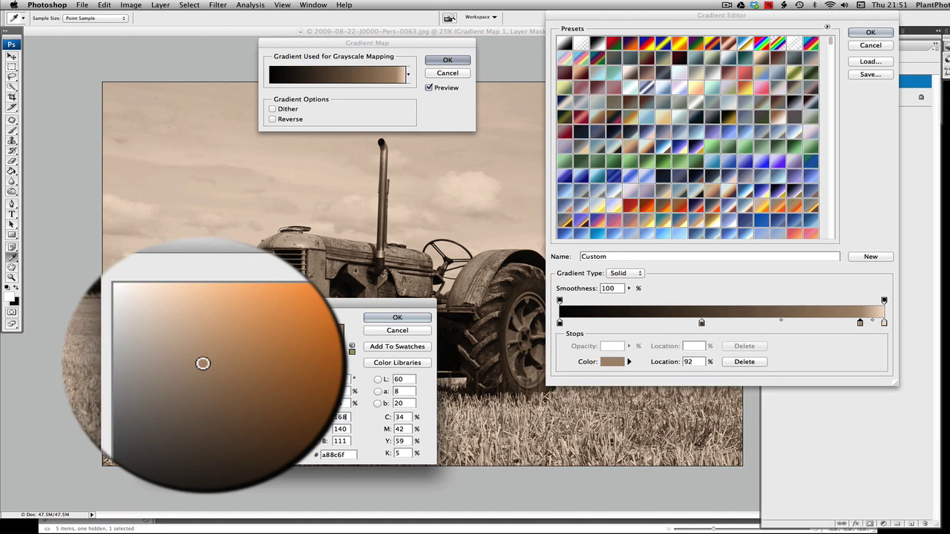
pyautogui.click(202, 360)
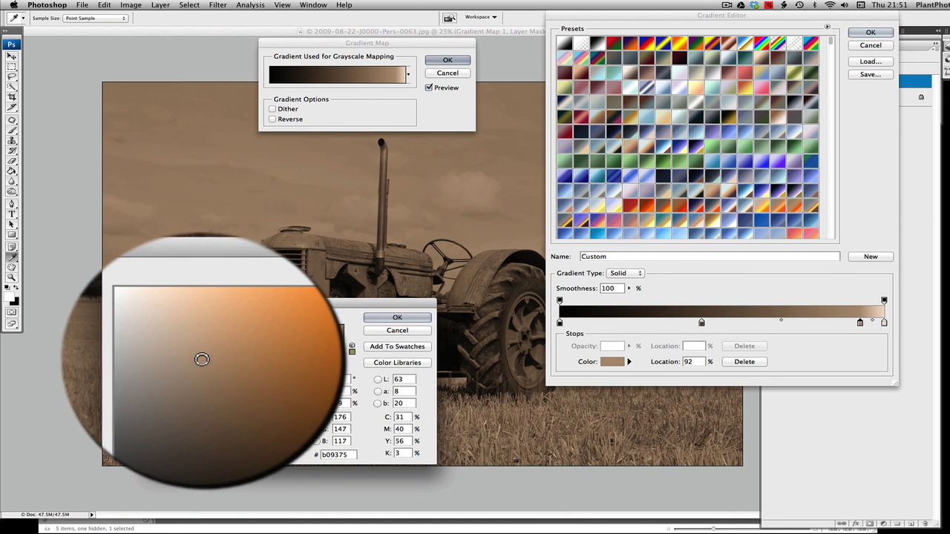
pyautogui.click(211, 353)
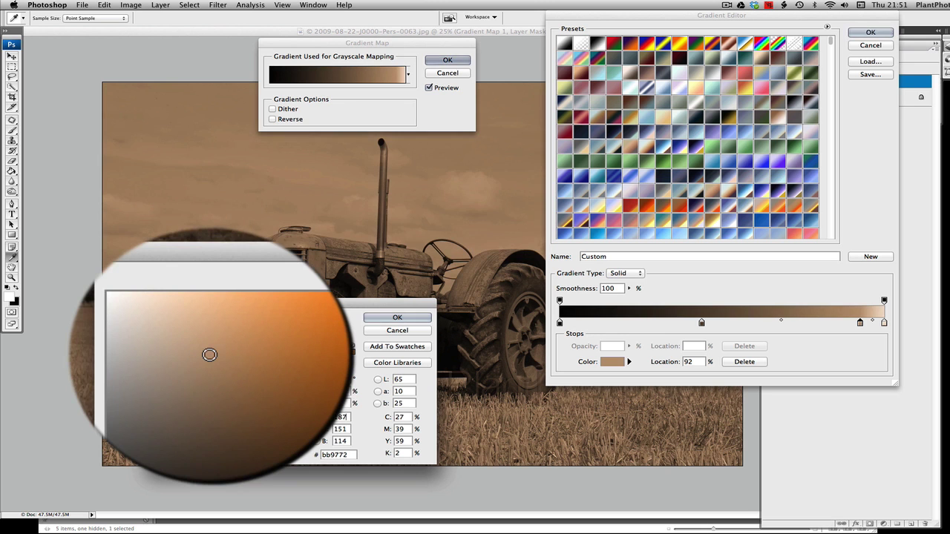
pyautogui.click(213, 352)
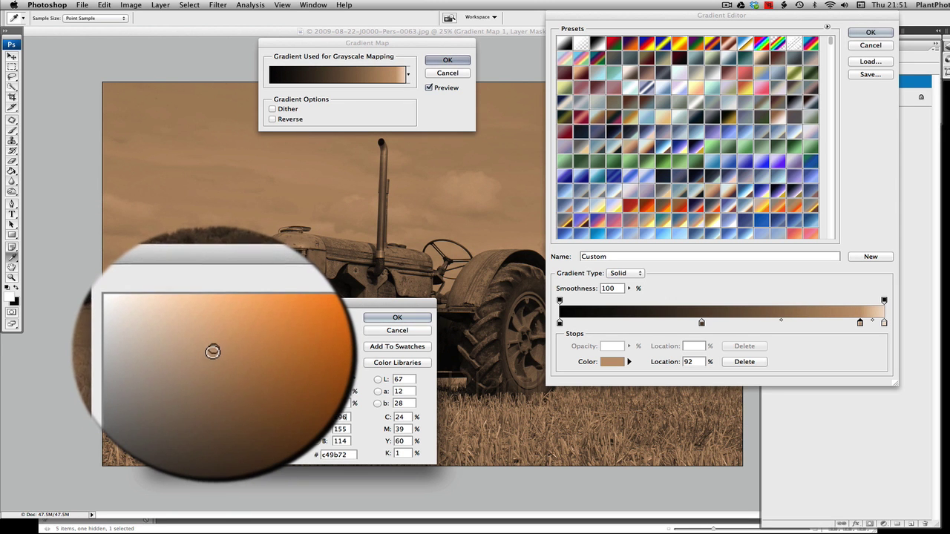
pyautogui.click(218, 344)
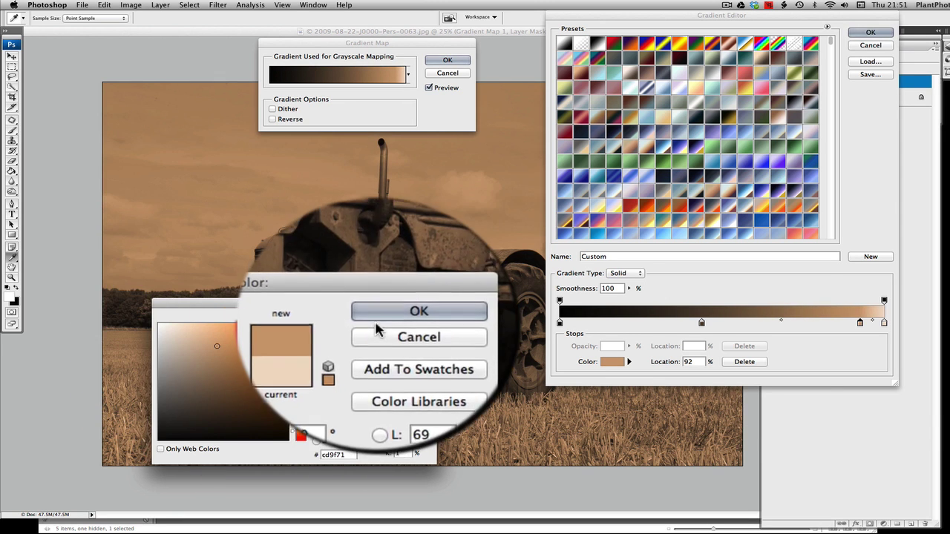
pyautogui.click(415, 326)
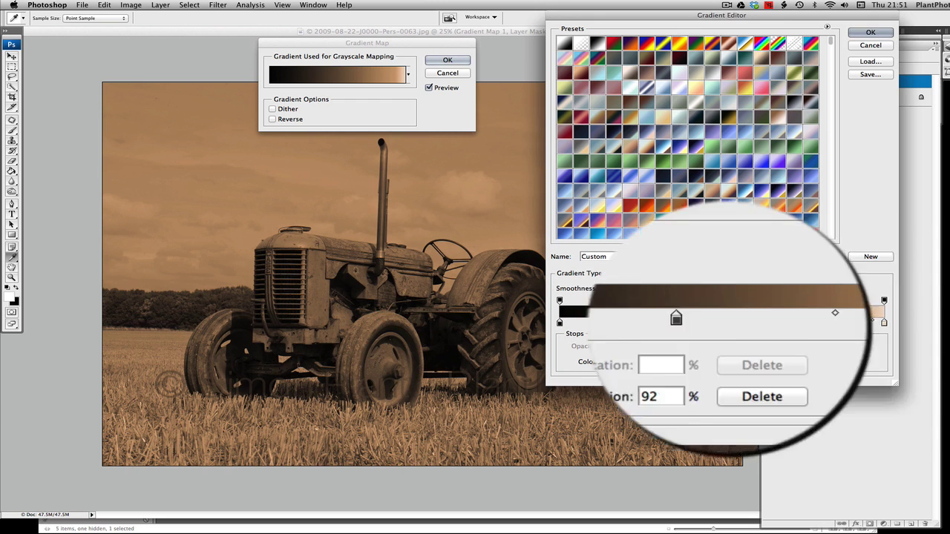
pyautogui.moveTo(859, 323); pyautogui.dragTo(804, 327)
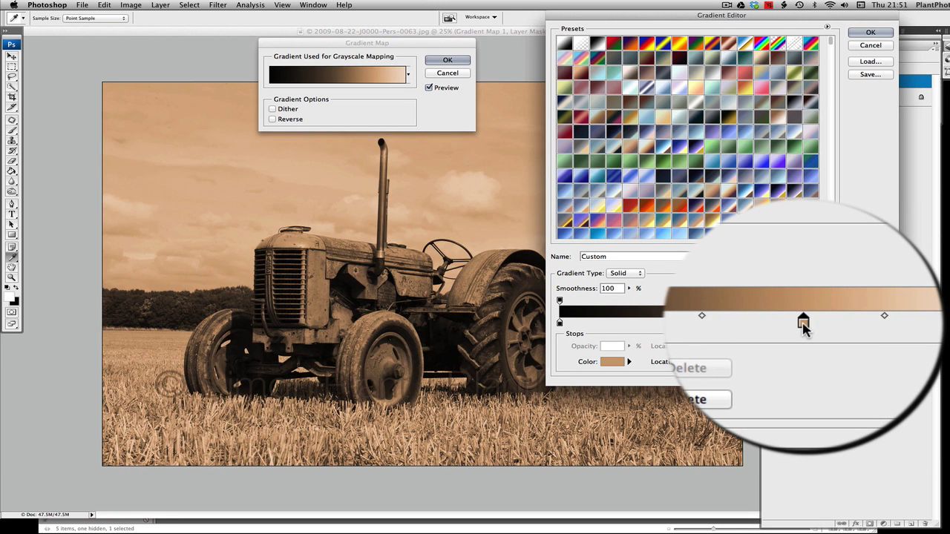
pyautogui.moveTo(804, 327); pyautogui.dragTo(791, 320)
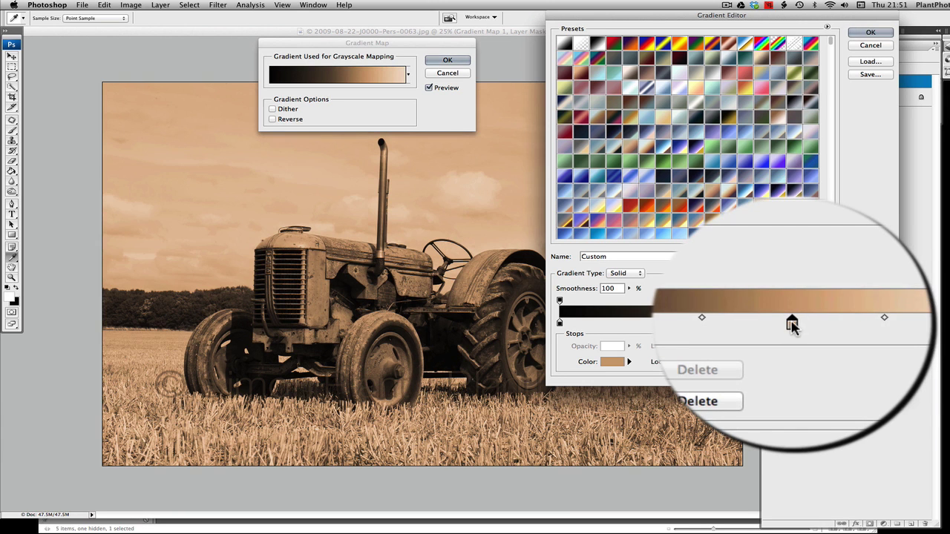
# Change the gradient's highlight stop at location 100% to near-white #fcfcfc and move the tan stop to location 70%
pyautogui.click(842, 321)
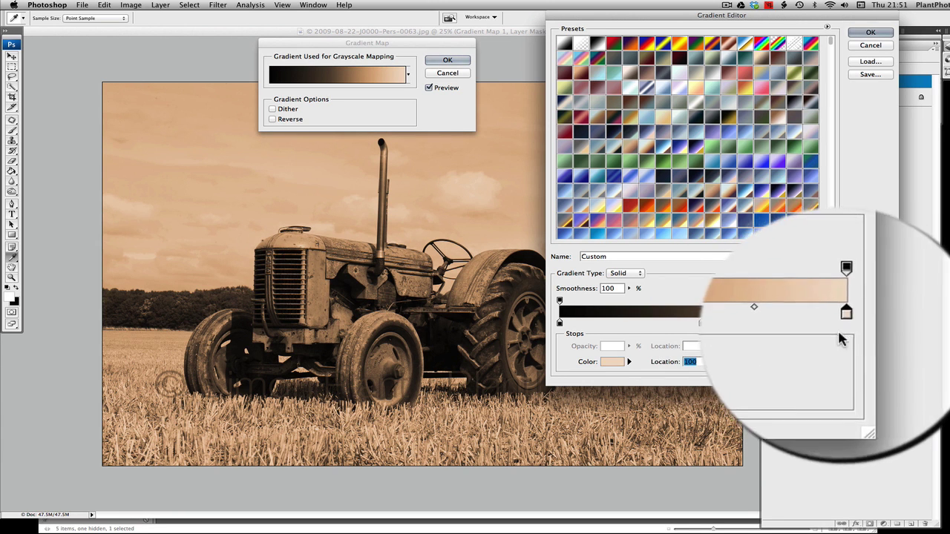
pyautogui.click(611, 362)
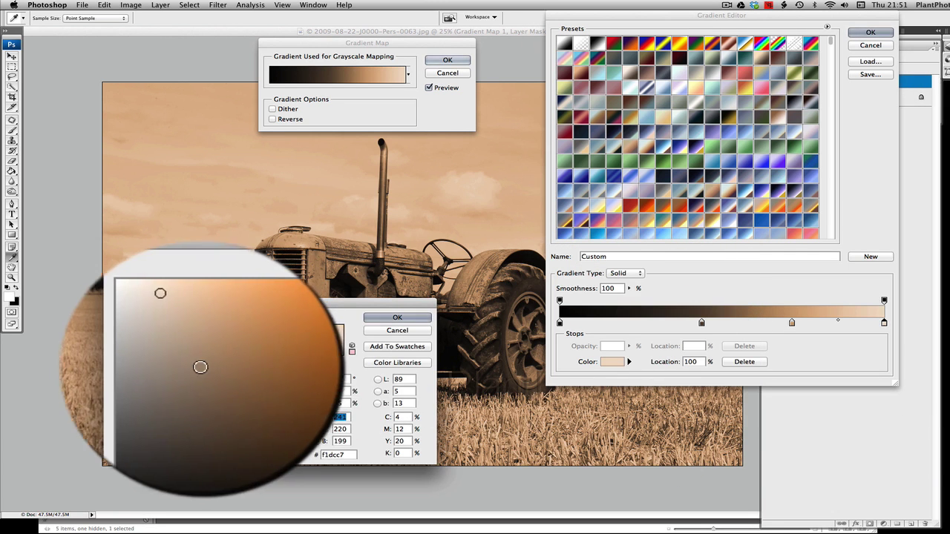
pyautogui.click(163, 334)
pyautogui.click(159, 327)
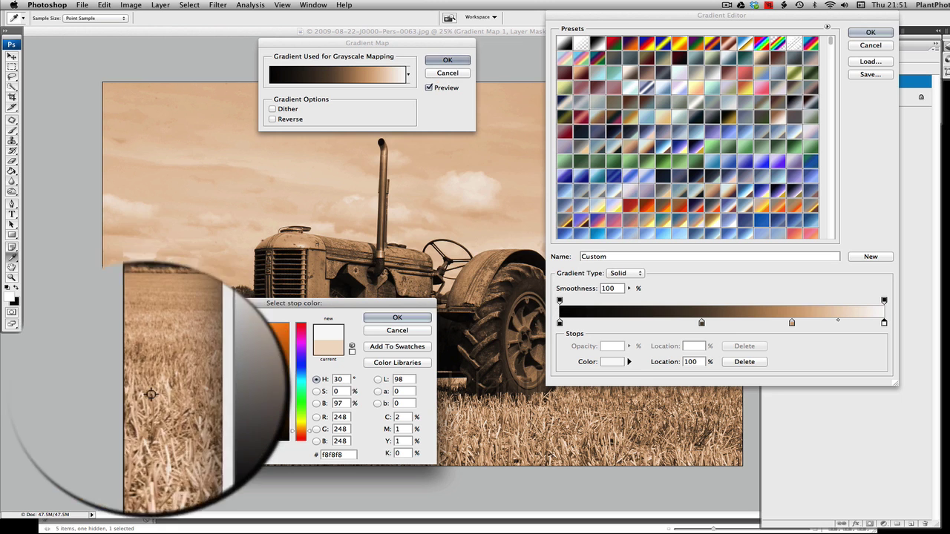
pyautogui.click(157, 324)
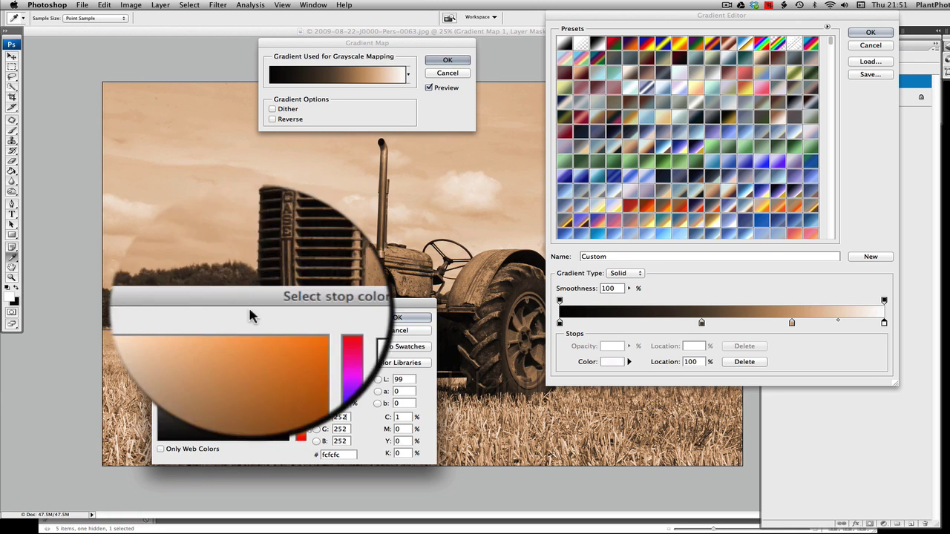
pyautogui.click(397, 317)
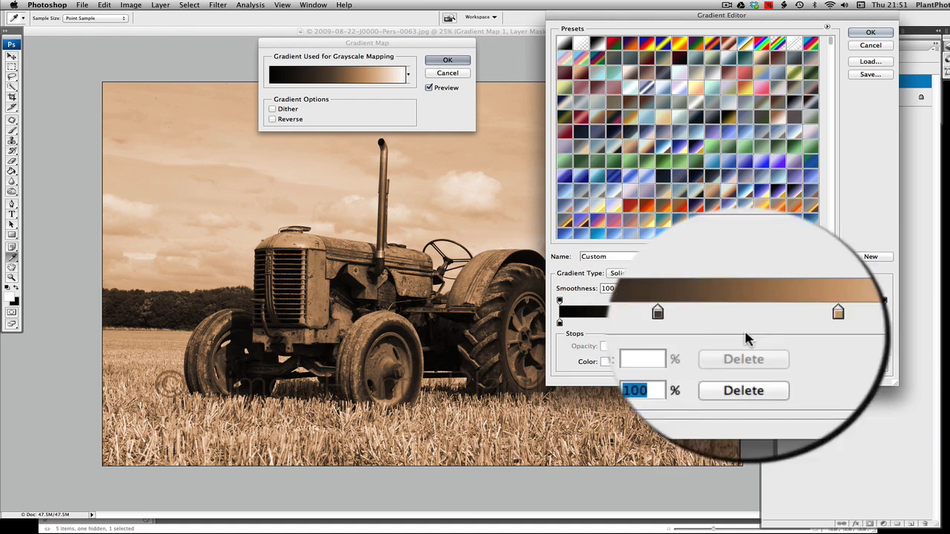
pyautogui.click(791, 322)
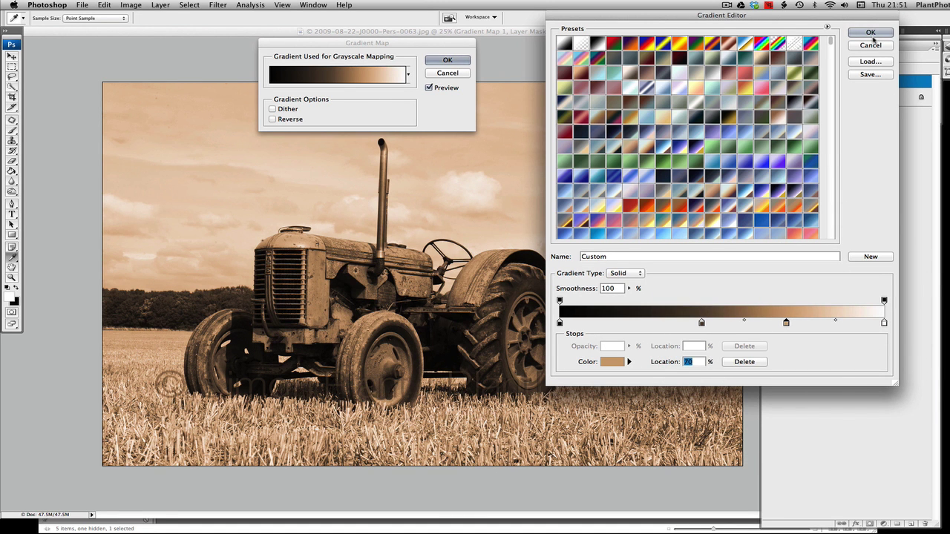
pyautogui.click(871, 32)
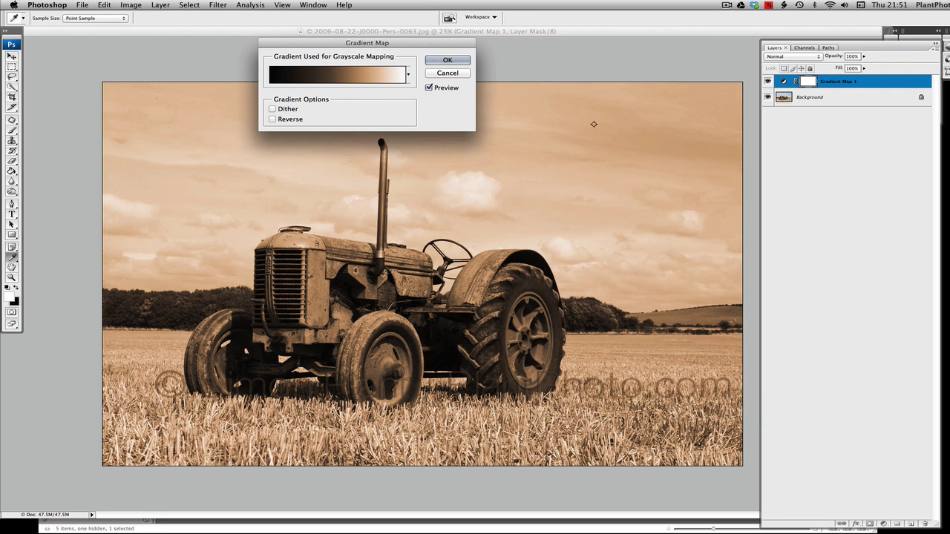
# Apply the gradient map with Dither enabled, trying Reverse and turning it back off, and switch to the Brush tool
pyautogui.moveTo(361, 43); pyautogui.dragTo(455, 66)
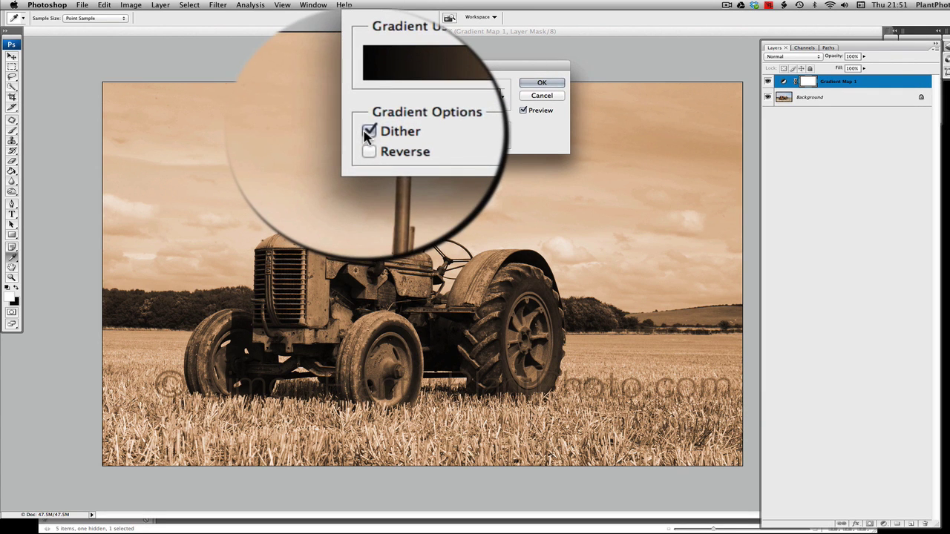
pyautogui.click(367, 145)
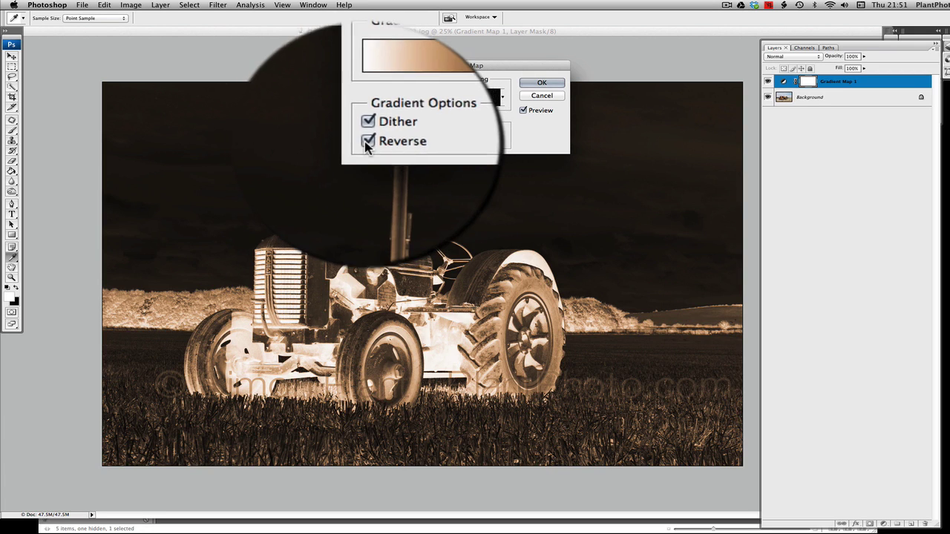
pyautogui.click(366, 142)
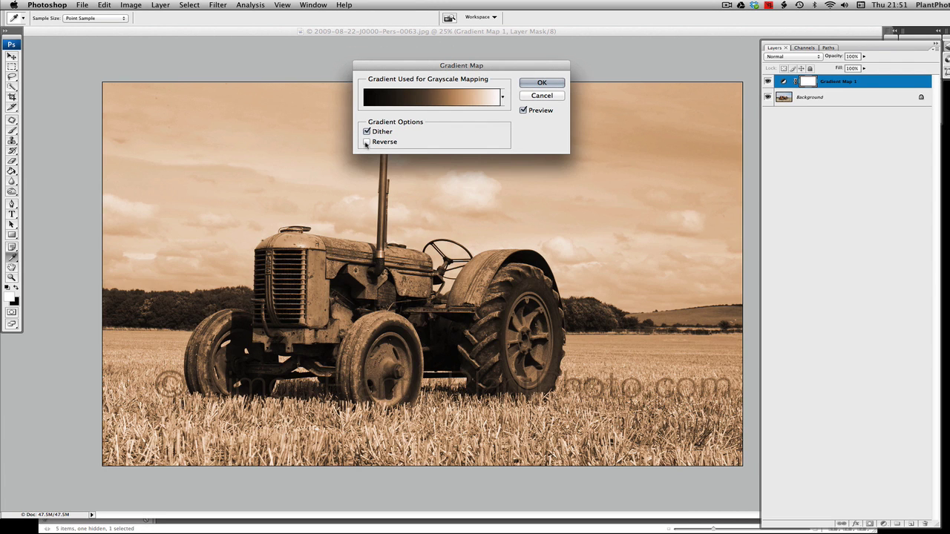
pyautogui.click(540, 83)
pyautogui.press('b')
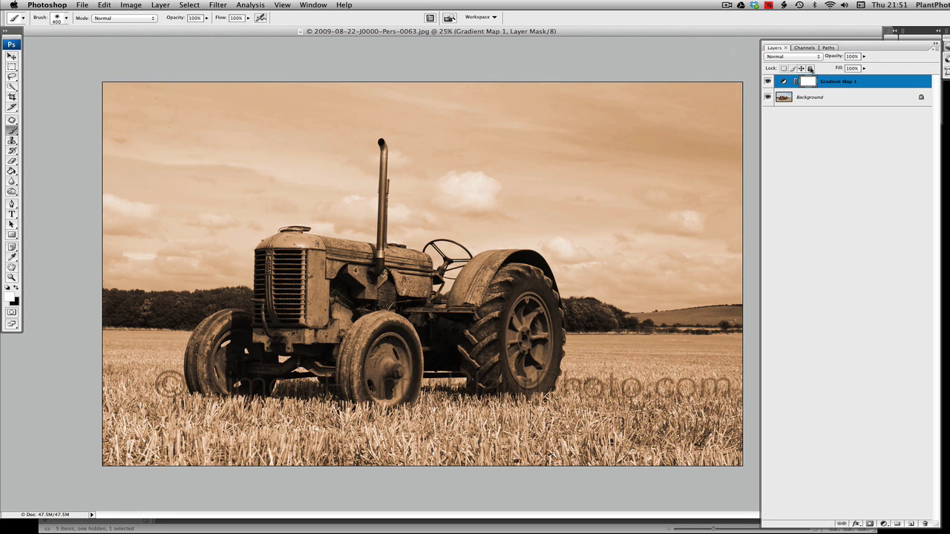
# Lower the Gradient Map 1 layer's opacity to 63% and change its blending mode from Normal
pyautogui.click(864, 56)
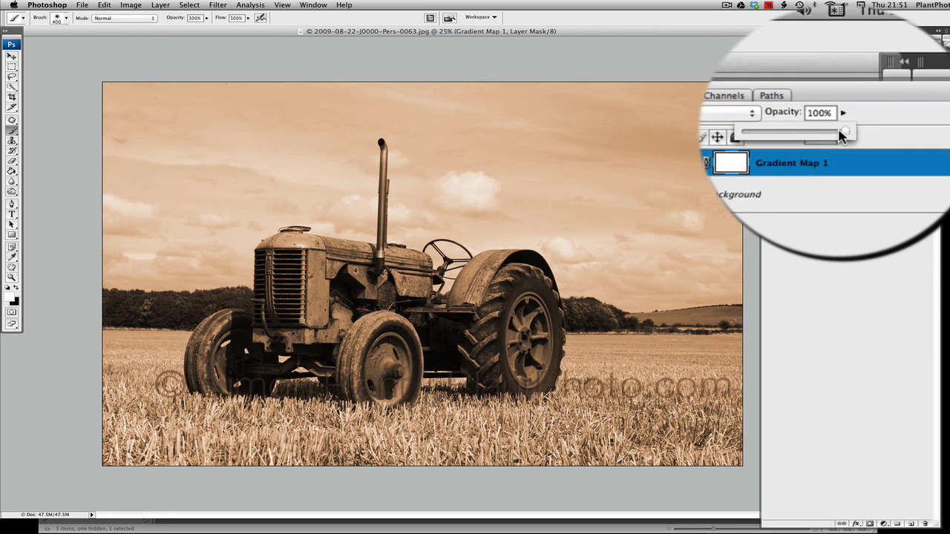
pyautogui.moveTo(867, 65); pyautogui.dragTo(843, 67)
pyautogui.moveTo(841, 134); pyautogui.dragTo(841, 135)
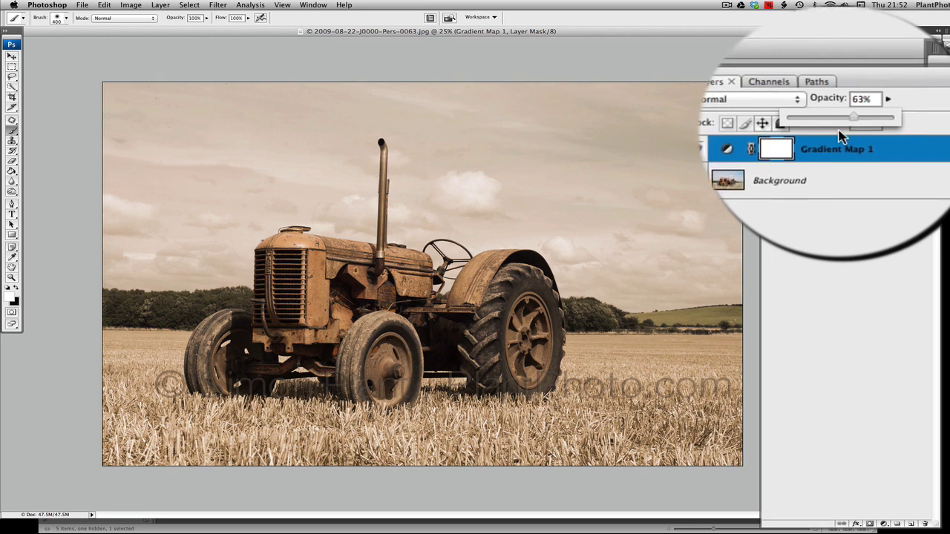
pyautogui.click(790, 114)
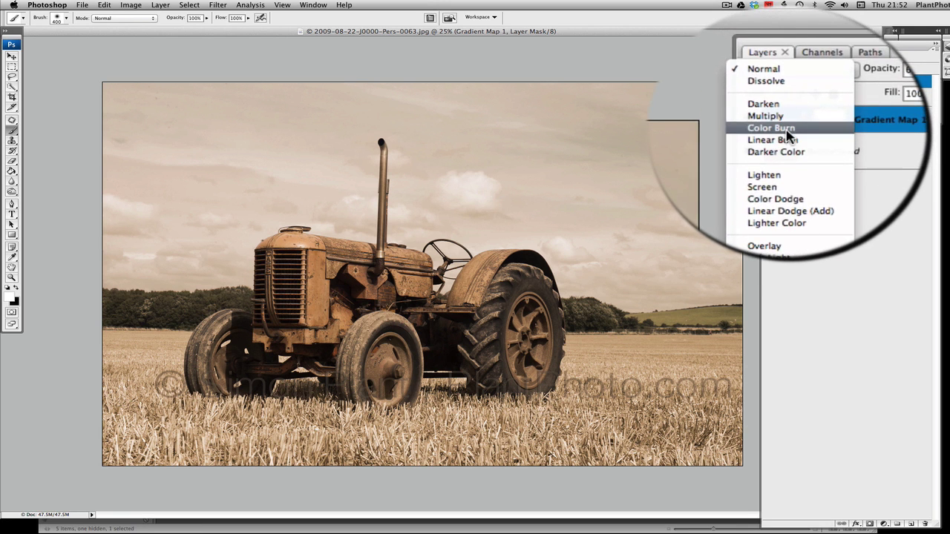
pyautogui.click(780, 153)
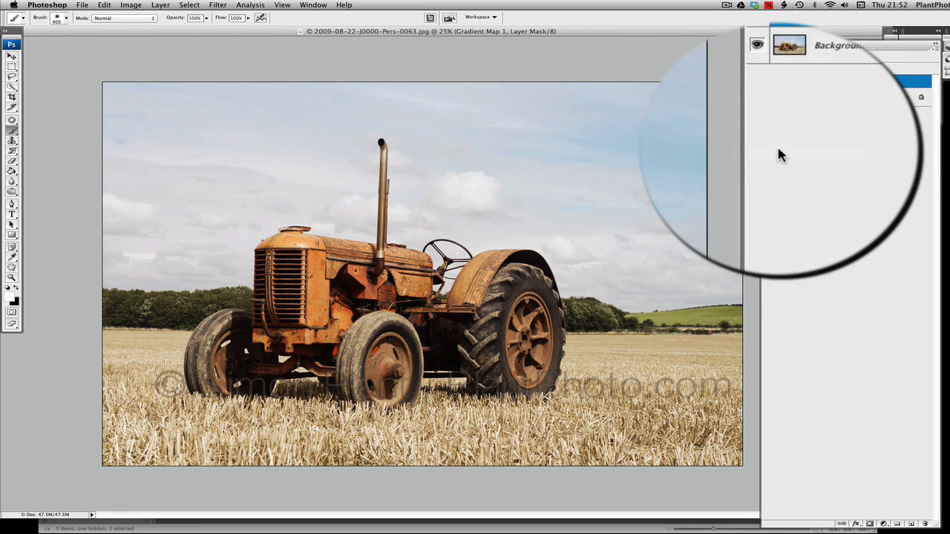
# Adjust the Soft Light Gradient Map 1 layer's opacity to 62%
pyautogui.click(838, 119)
pyautogui.moveTo(838, 136); pyautogui.dragTo(842, 132)
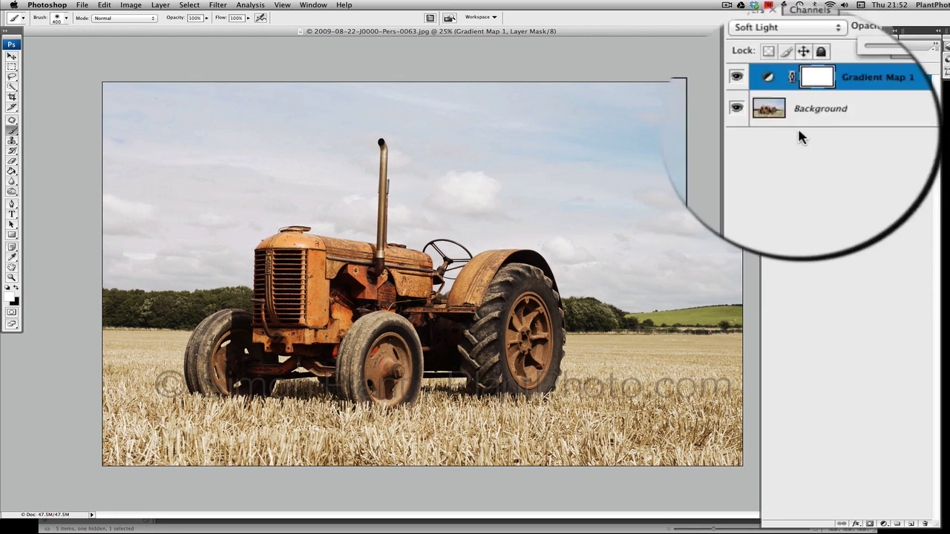
pyautogui.moveTo(868, 66); pyautogui.dragTo(865, 66)
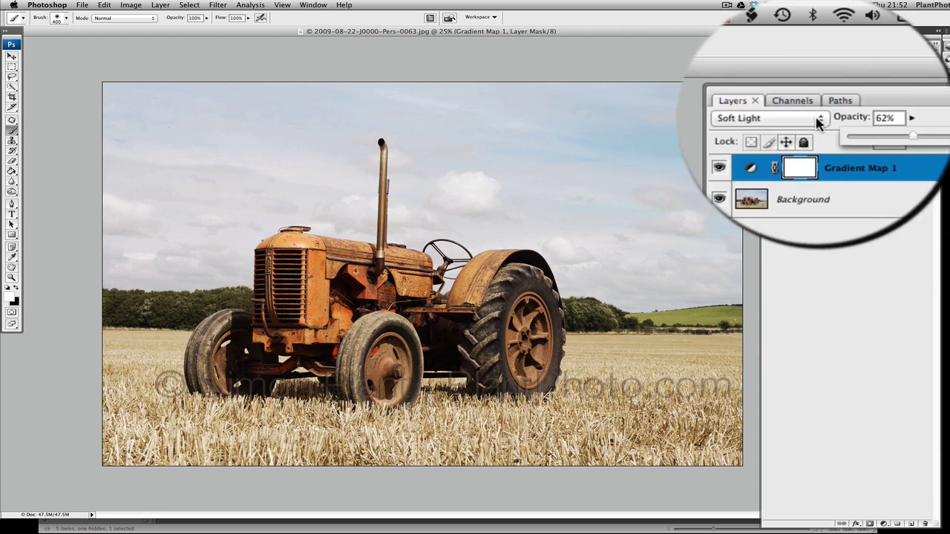
# Change the Gradient Map 1 layer's blending mode to Color and set its opacity to 50%
pyautogui.click(774, 121)
pyautogui.click(776, 132)
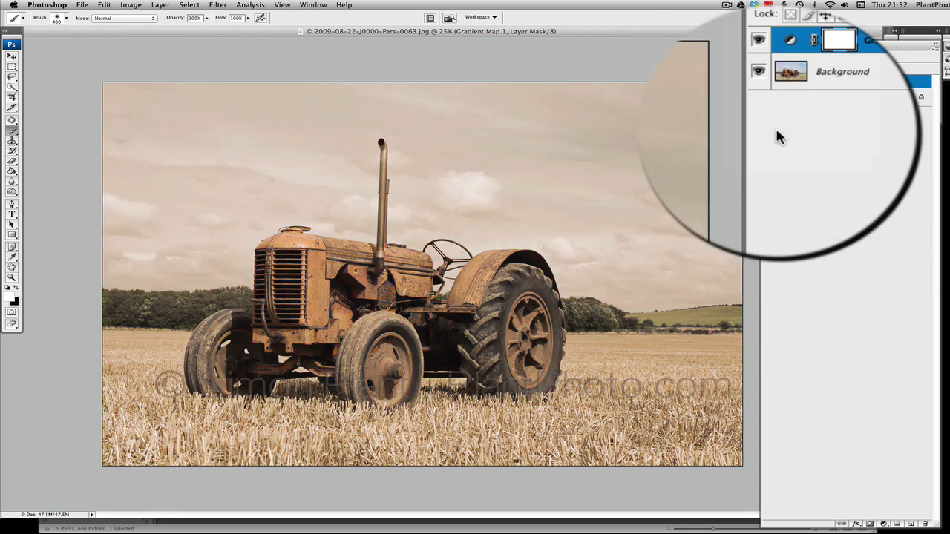
pyautogui.click(838, 119)
pyautogui.moveTo(840, 134); pyautogui.dragTo(853, 71)
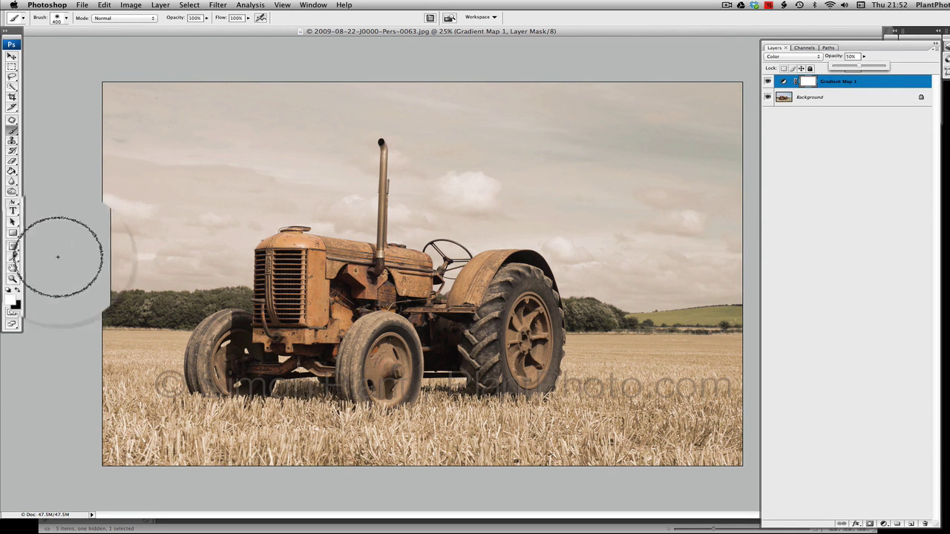
# Fill the Gradient Map 1 mask with black, paint the tractor back in white, raise opacity to 87% and compare with the layer hidden
pyautogui.click(12, 171)
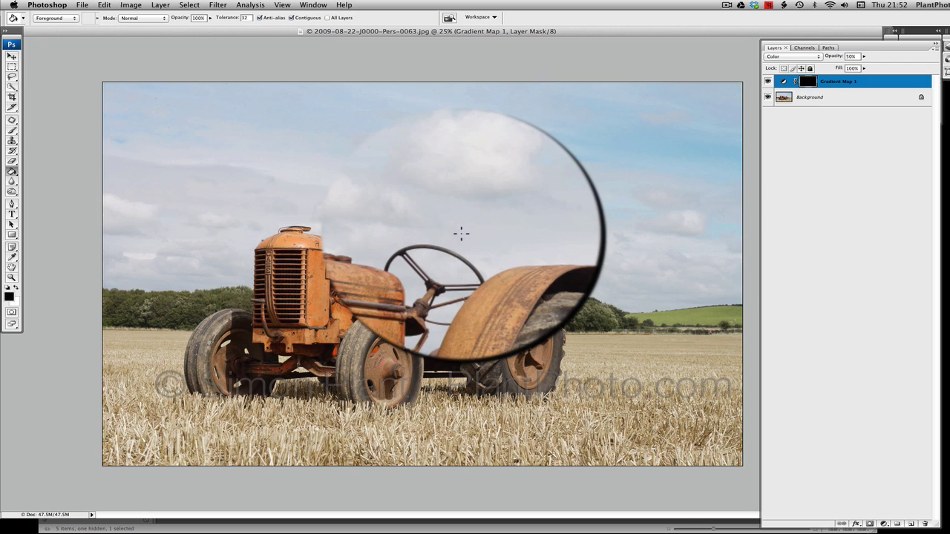
pyautogui.click(11, 130)
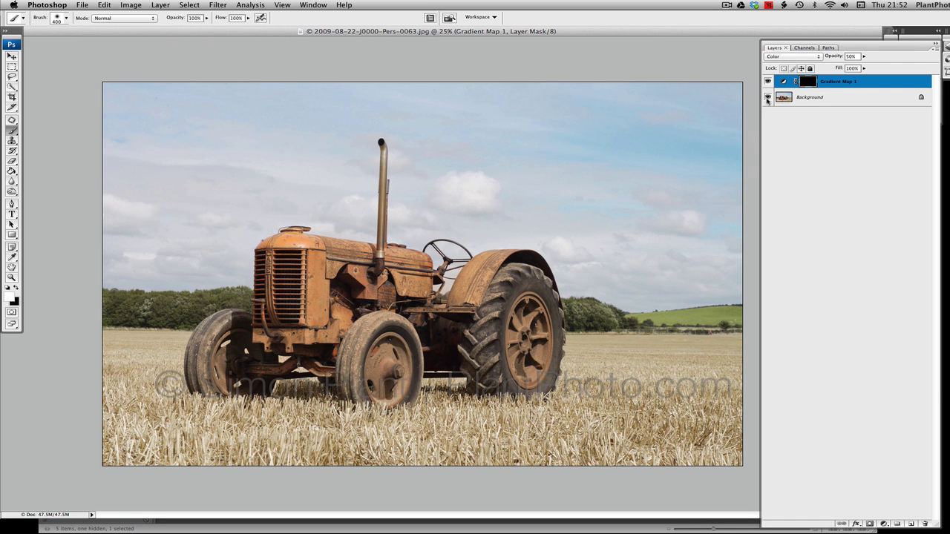
pyautogui.click(864, 56)
pyautogui.click(768, 82)
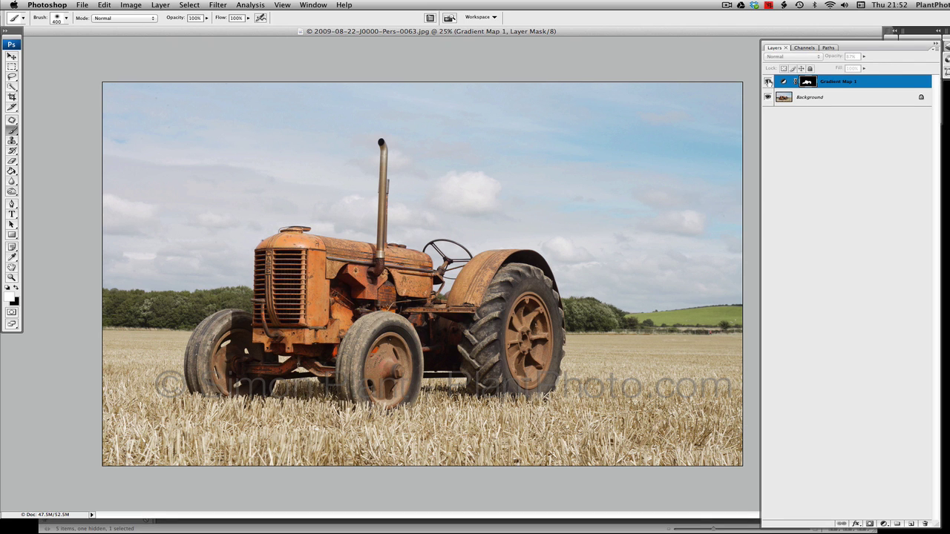
pyautogui.click(768, 81)
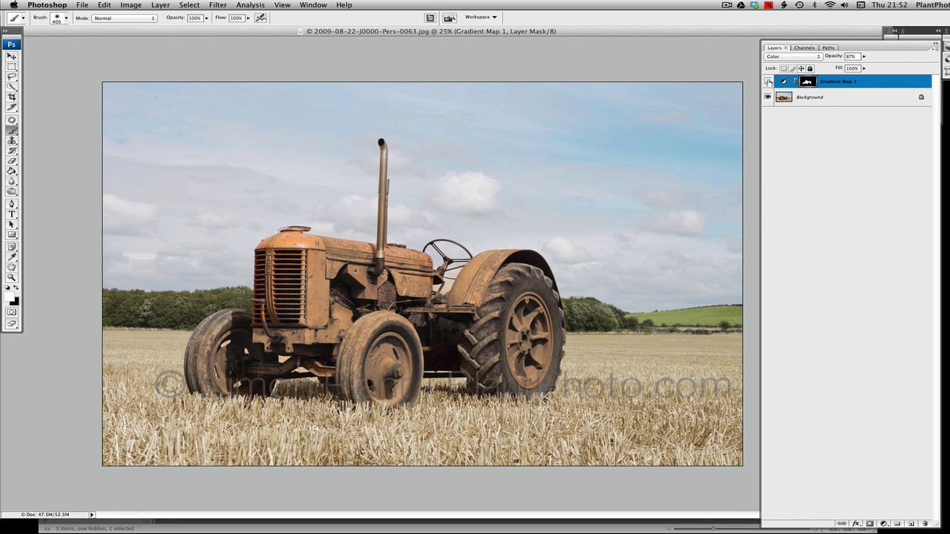
pyautogui.click(768, 81)
# Undo the mask painting, black mask fill and opacity change on the Gradient Map 1 layer
pyautogui.press('super+alt+z')
pyautogui.press('super+alt+z')
pyautogui.press('super+alt+z')
pyautogui.press('super+alt+z')
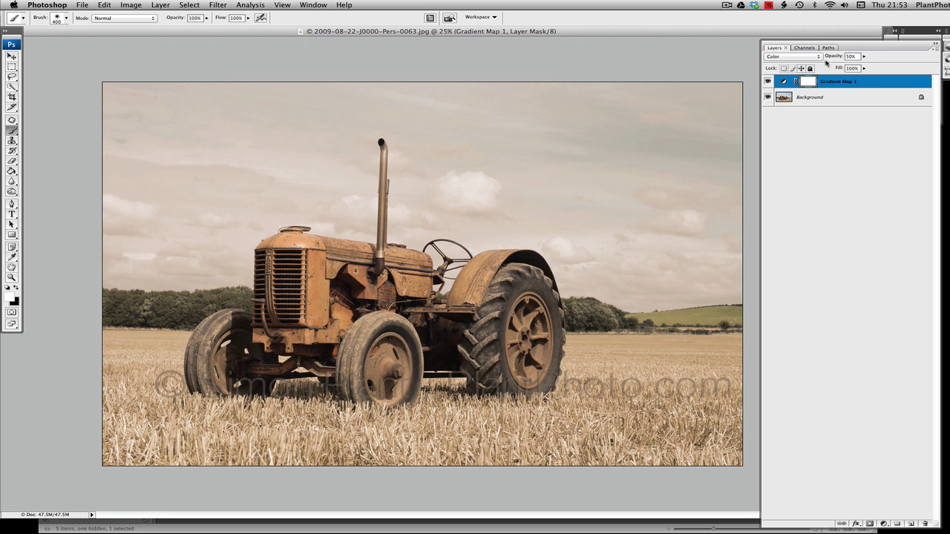
# Recolor the gradient map's stop at location 44% to dark teal with hue 195°, apply it and compare with the layer hidden
pyautogui.doubleClick(786, 82)
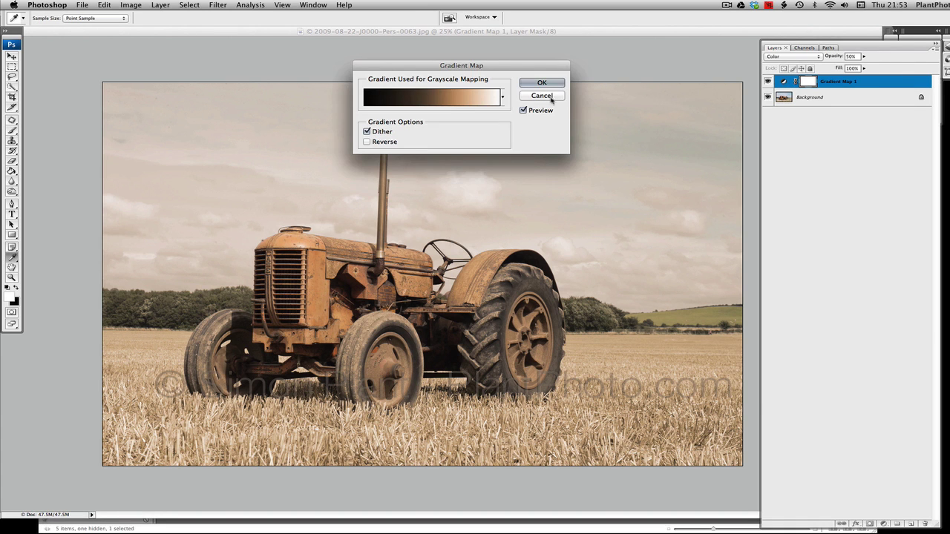
pyautogui.click(453, 99)
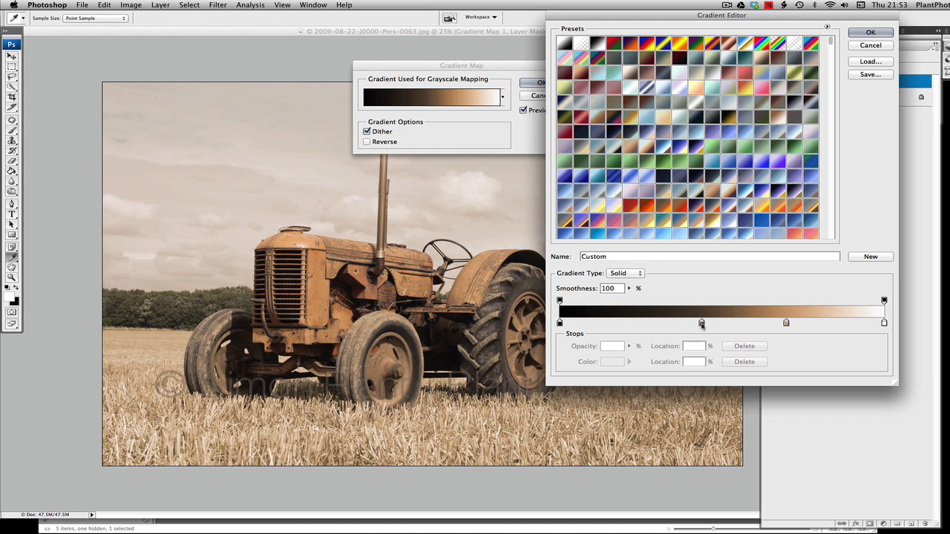
pyautogui.click(701, 324)
pyautogui.click(614, 362)
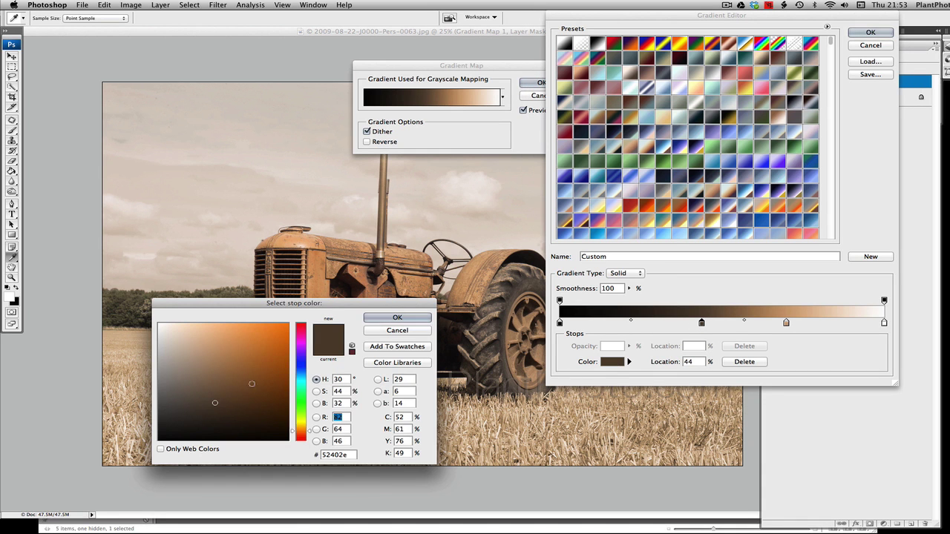
pyautogui.moveTo(309, 428); pyautogui.dragTo(306, 380)
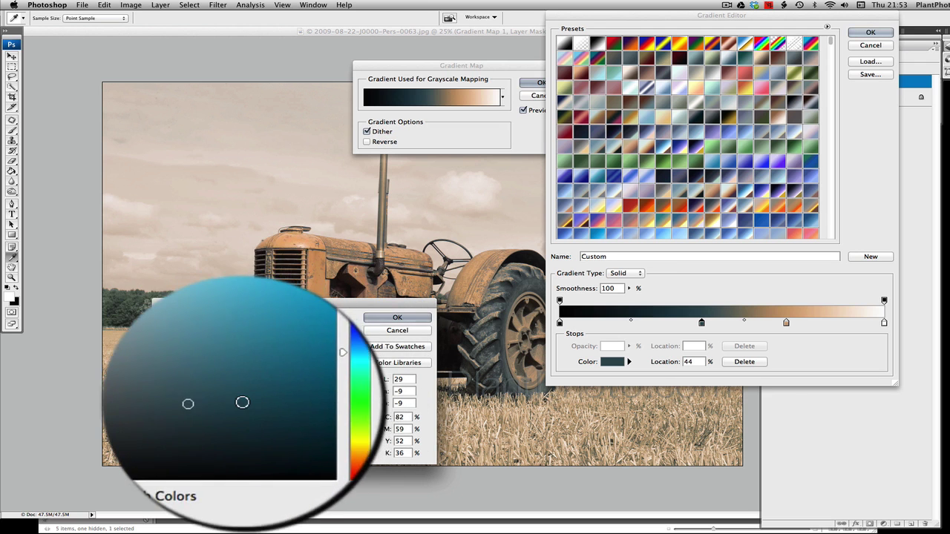
pyautogui.click(146, 303)
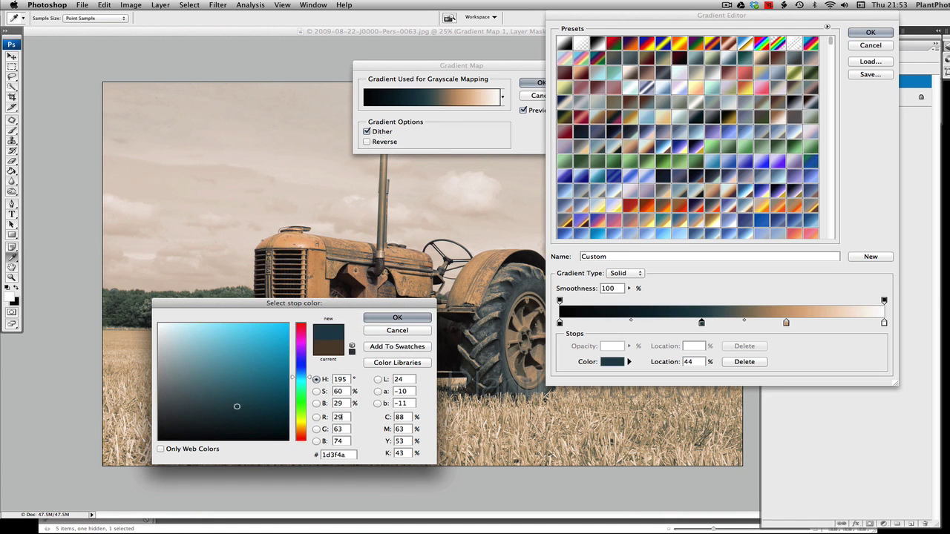
pyautogui.click(229, 399)
pyautogui.click(397, 318)
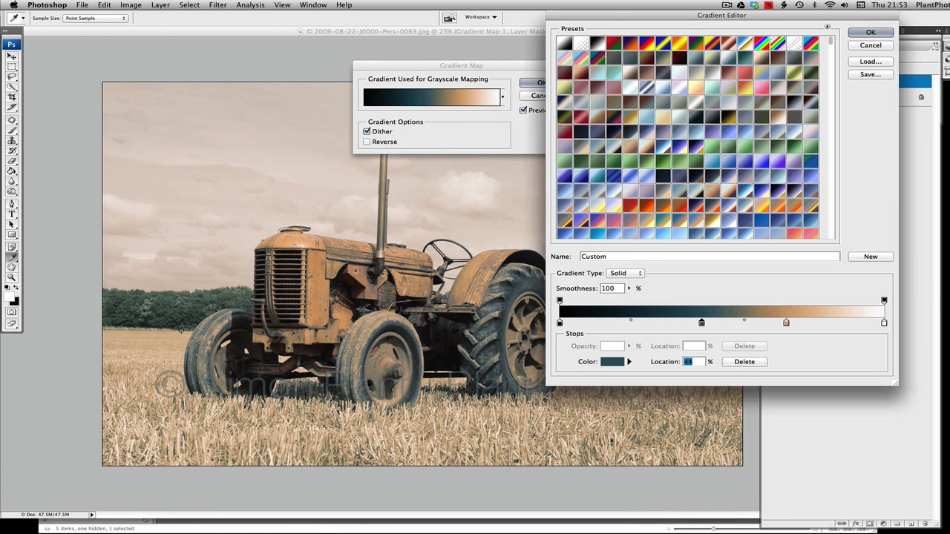
pyautogui.click(870, 32)
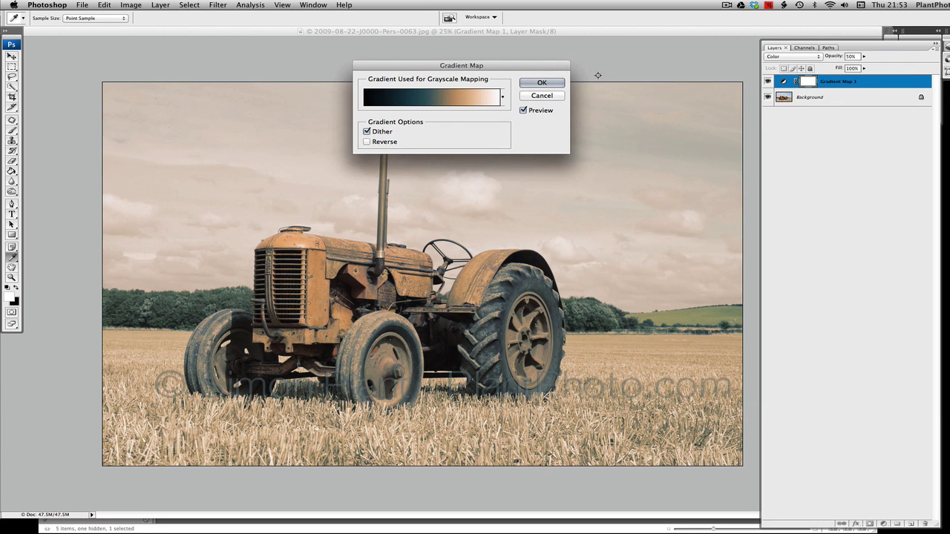
pyautogui.click(556, 87)
pyautogui.press('b')
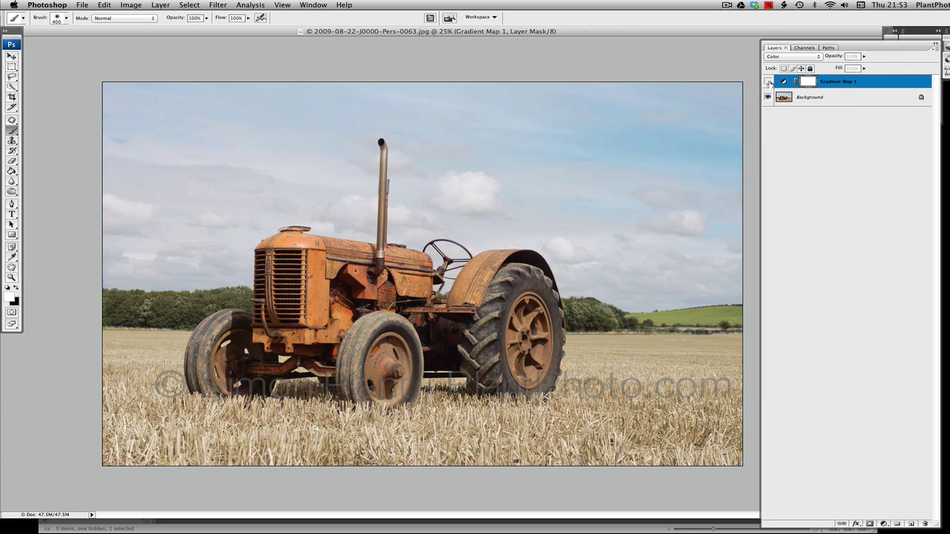
pyautogui.click(768, 82)
# Move the gradient map's teal color stop to location 38% and apply the edited gradient
pyautogui.doubleClick(783, 83)
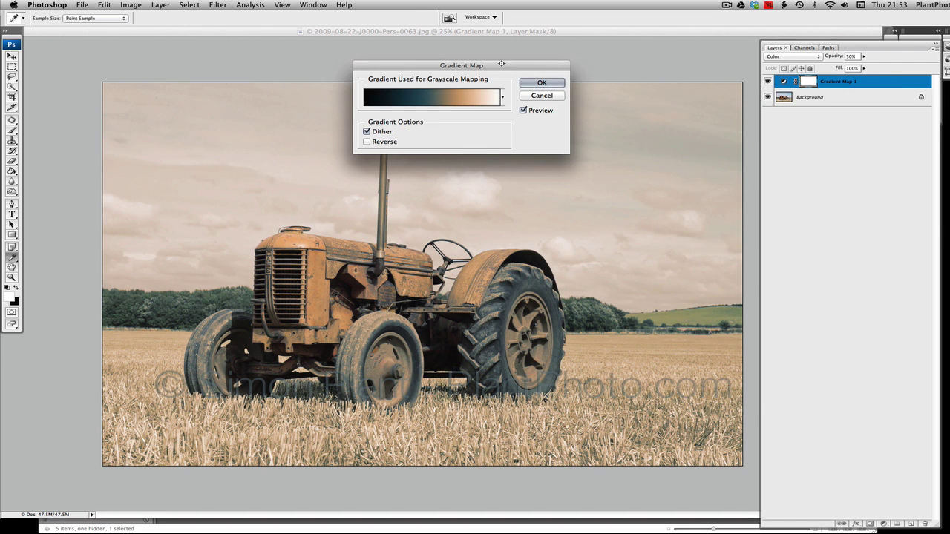
pyautogui.click(489, 97)
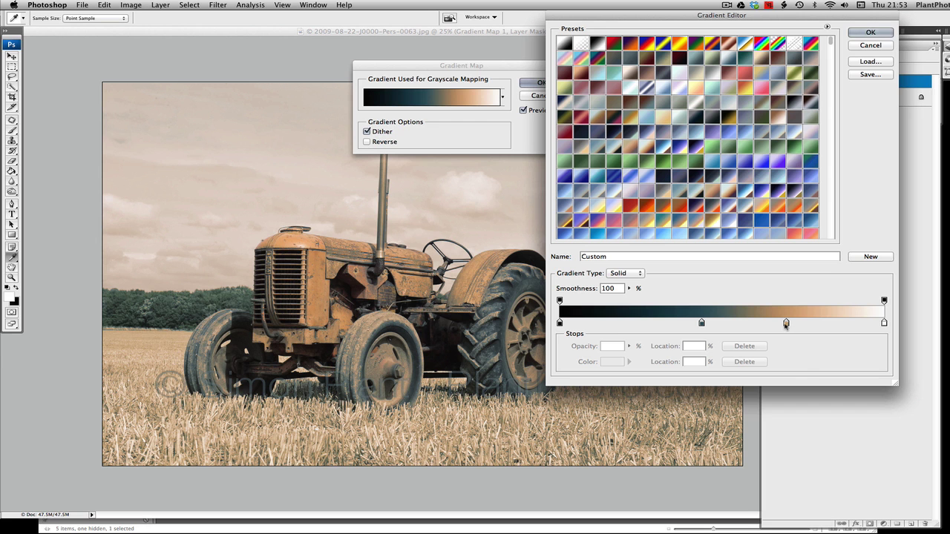
pyautogui.moveTo(654, 19); pyautogui.dragTo(824, 145)
pyautogui.moveTo(788, 307); pyautogui.dragTo(738, 15)
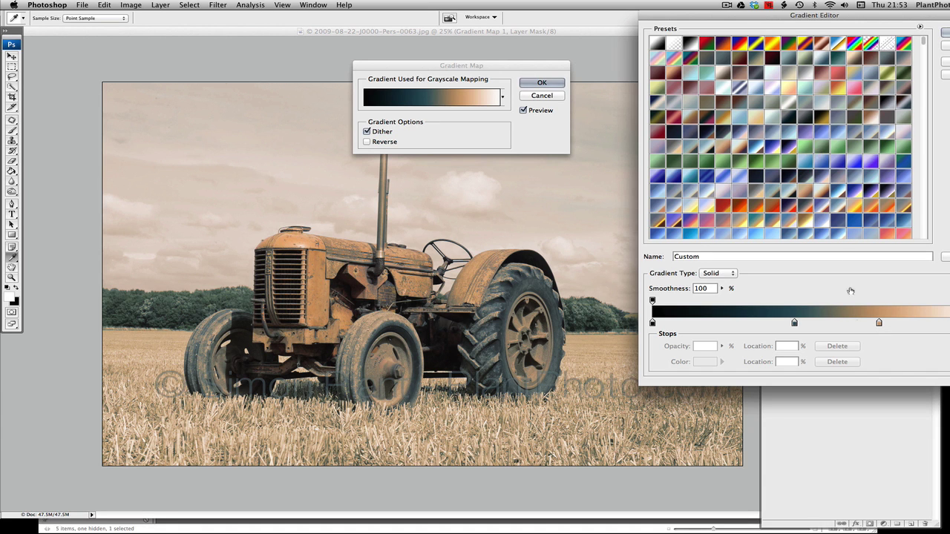
pyautogui.moveTo(794, 324); pyautogui.dragTo(774, 325)
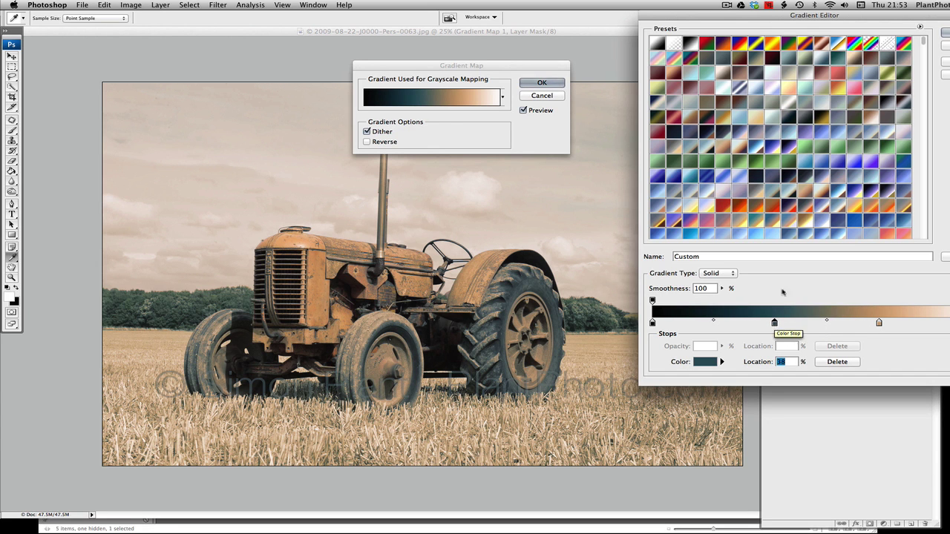
pyautogui.press('Return')
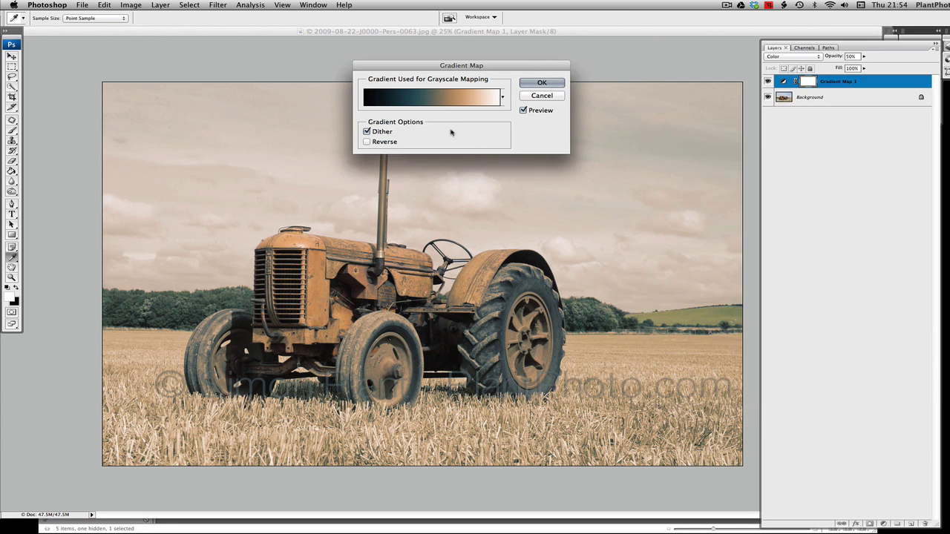
pyautogui.click(550, 85)
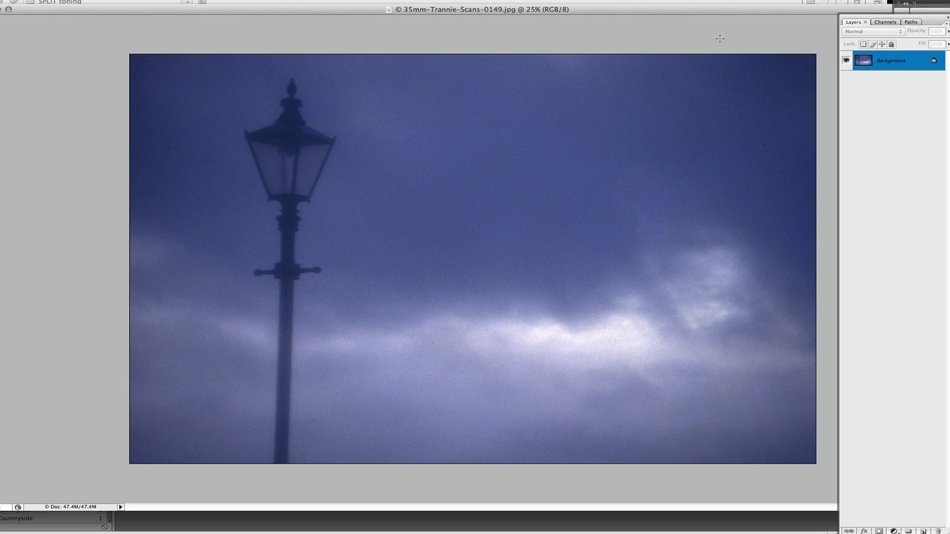
# Add a Curves adjustment layer to the lamp post image 35mm-Trannie-Scans-0149.jpg and move its dialog up off the image centre
pyautogui.moveTo(724, 8); pyautogui.dragTo(698, 11)
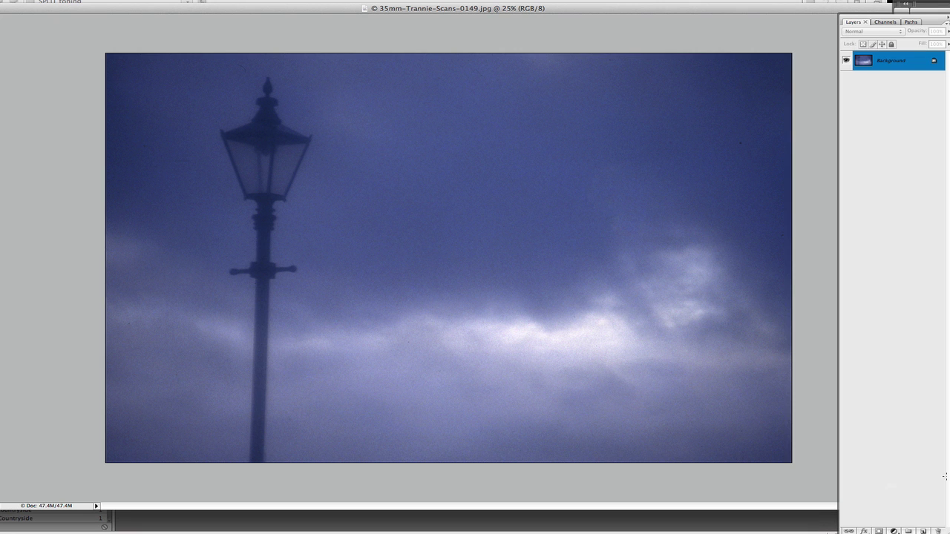
pyautogui.click(894, 532)
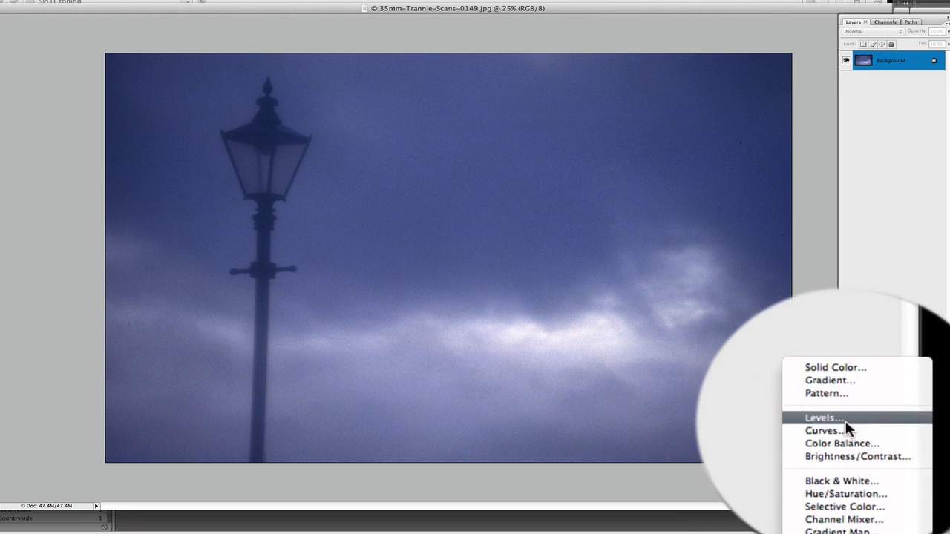
pyautogui.click(848, 431)
pyautogui.moveTo(611, 106); pyautogui.dragTo(627, 32)
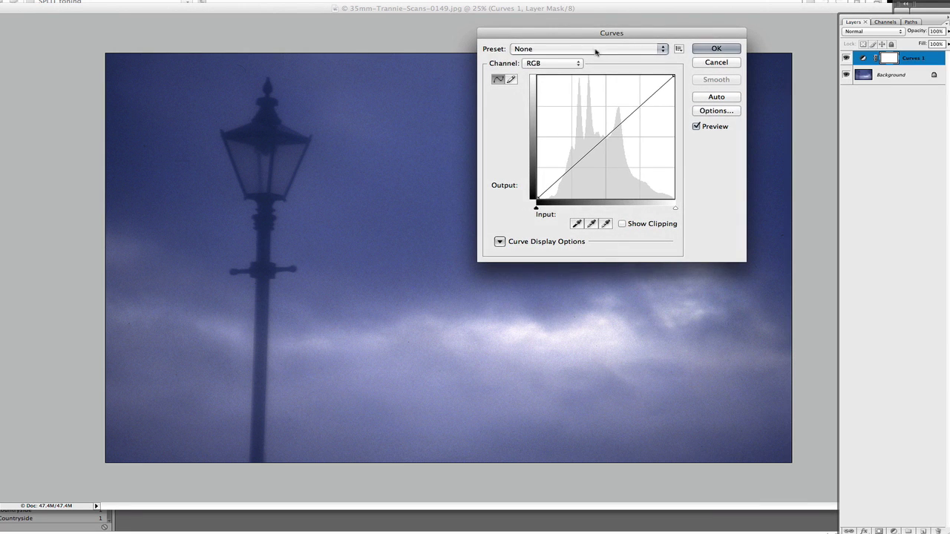
# Try the Color Negative (RGB) and Cross Process (RGB) curve presets, then set the preset back to None
pyautogui.click(595, 50)
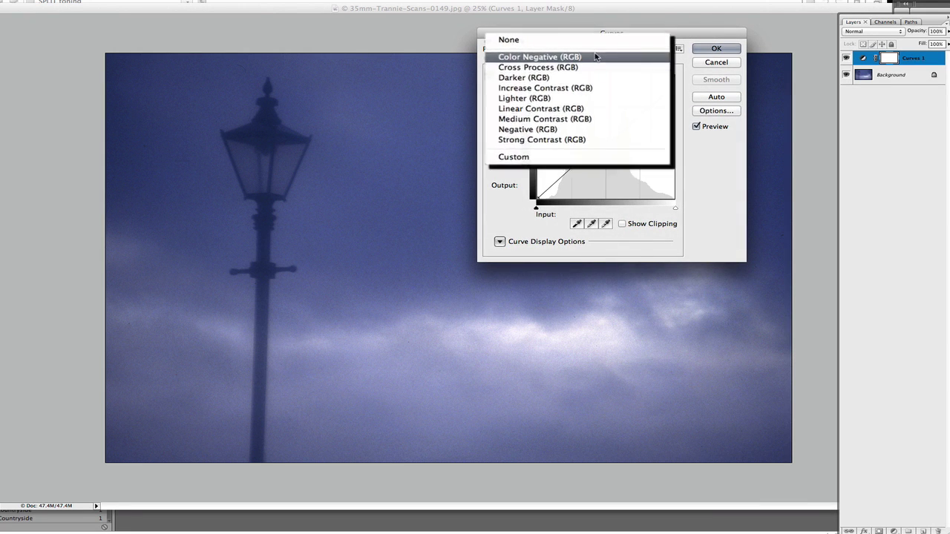
pyautogui.click(593, 62)
pyautogui.click(587, 47)
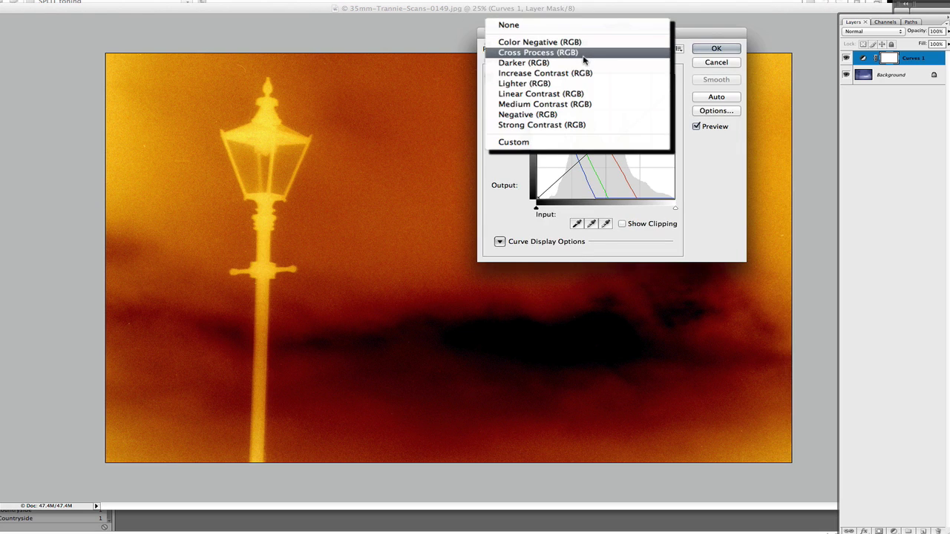
pyautogui.click(586, 54)
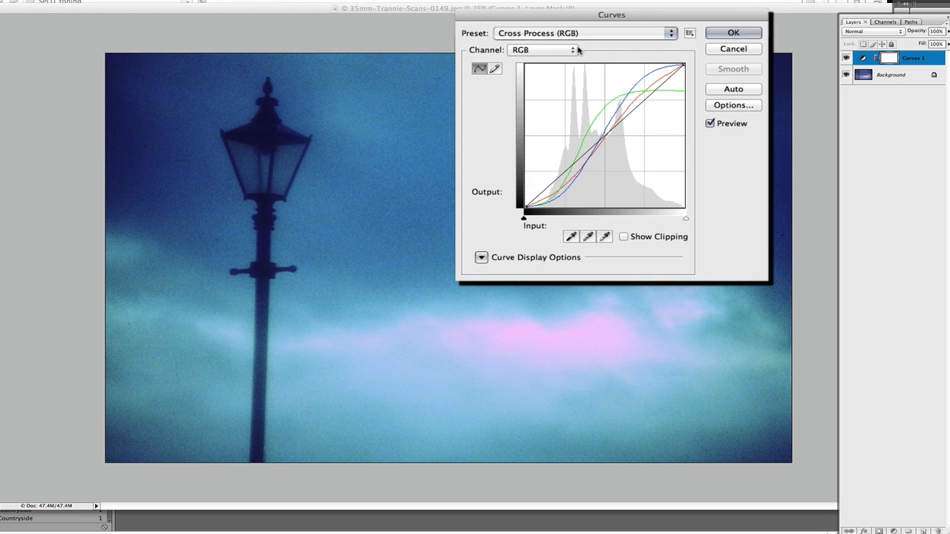
pyautogui.click(566, 34)
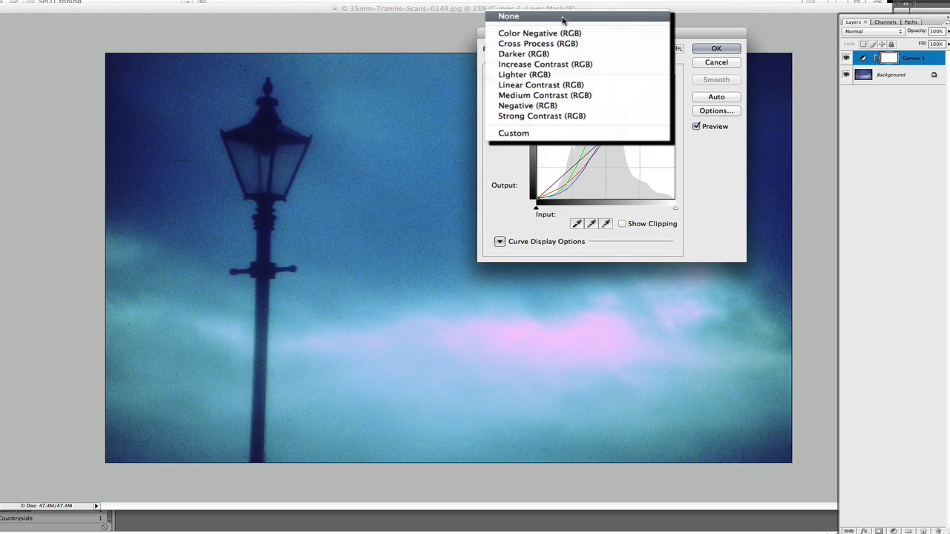
pyautogui.click(564, 16)
# Anchor the Red curve of the Curves adjustment with a shadow point at input 41 and a midtone point at input 103
pyautogui.moveTo(574, 22); pyautogui.dragTo(86, 10)
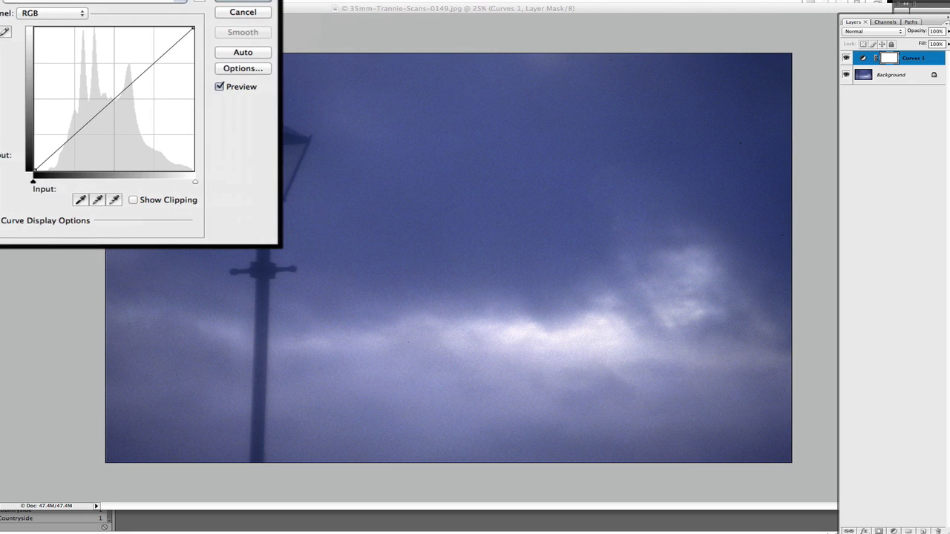
pyautogui.click(72, 14)
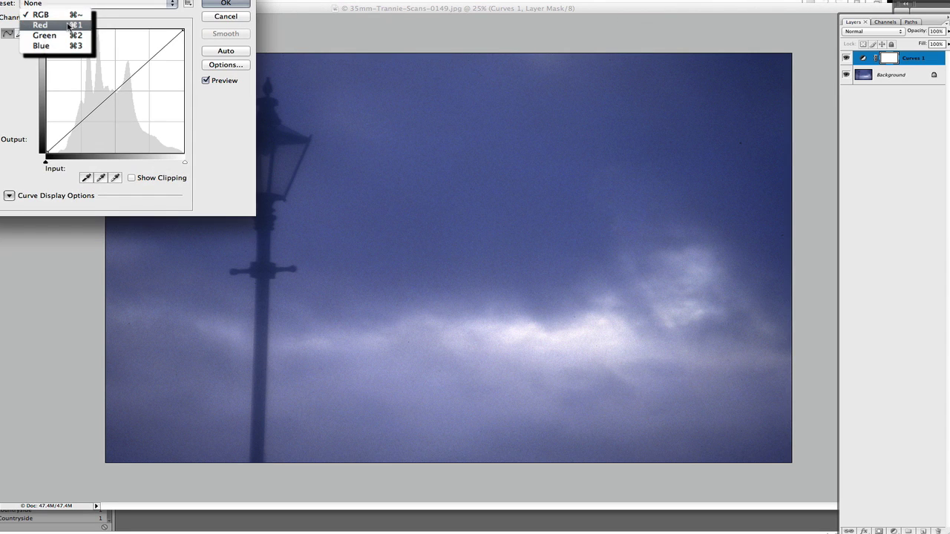
pyautogui.click(69, 26)
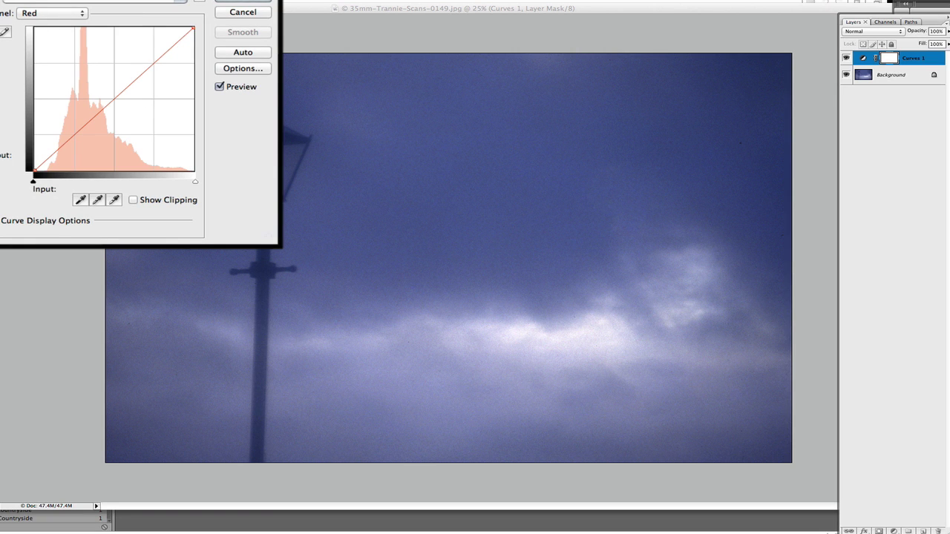
pyautogui.click(60, 146)
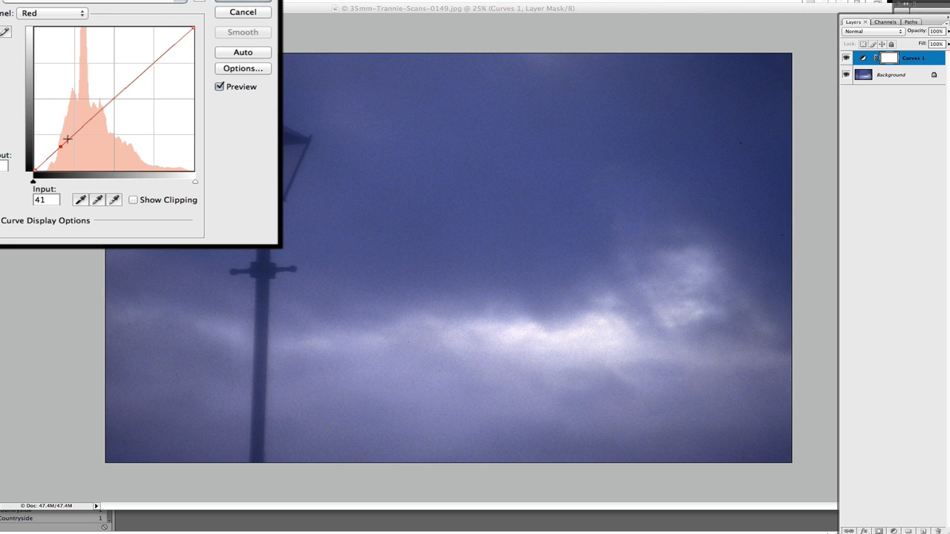
pyautogui.click(98, 112)
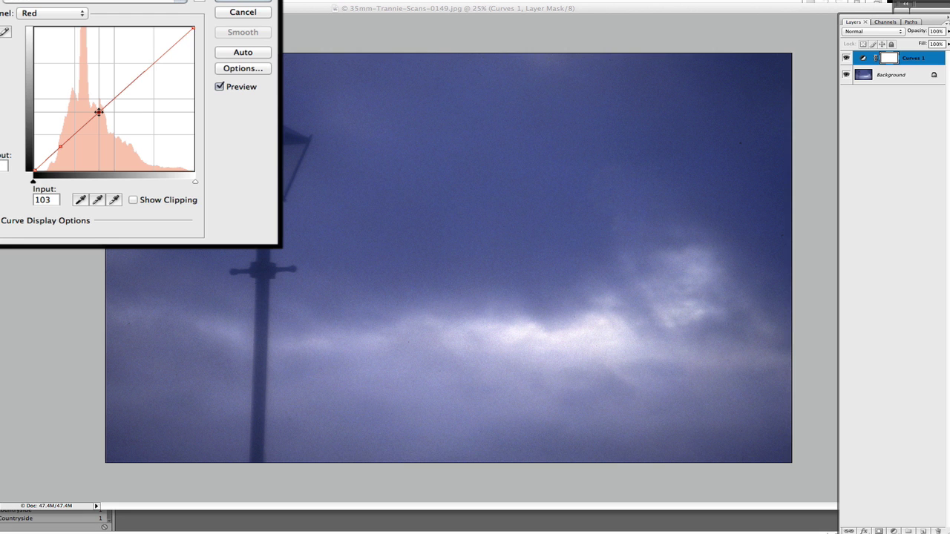
pyautogui.moveTo(99, 112); pyautogui.dragTo(99, 112)
# Add a highlight point to the Red curve, raise it at input 187, and lift the midtone point to input 107, output 110
pyautogui.click(154, 62)
pyautogui.moveTo(154, 63); pyautogui.dragTo(149, 57)
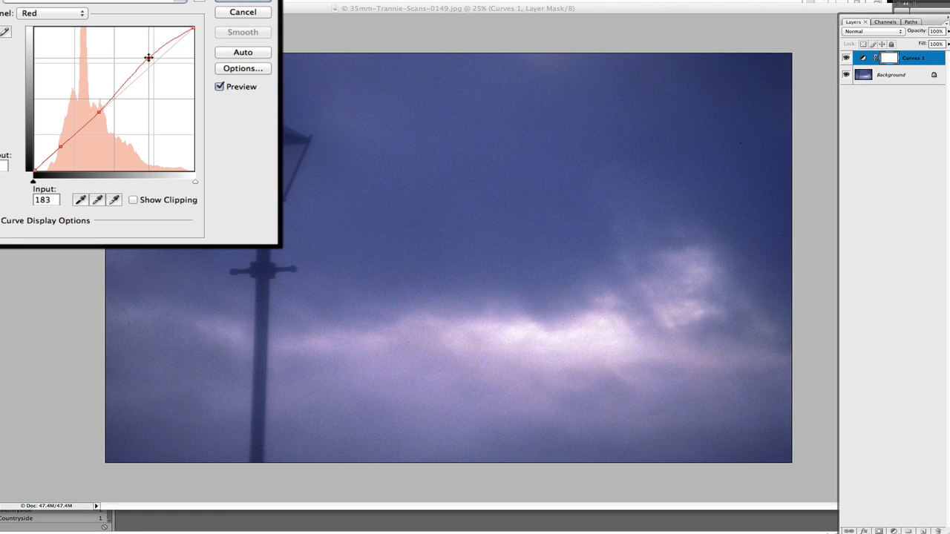
pyautogui.moveTo(148, 60); pyautogui.dragTo(151, 56)
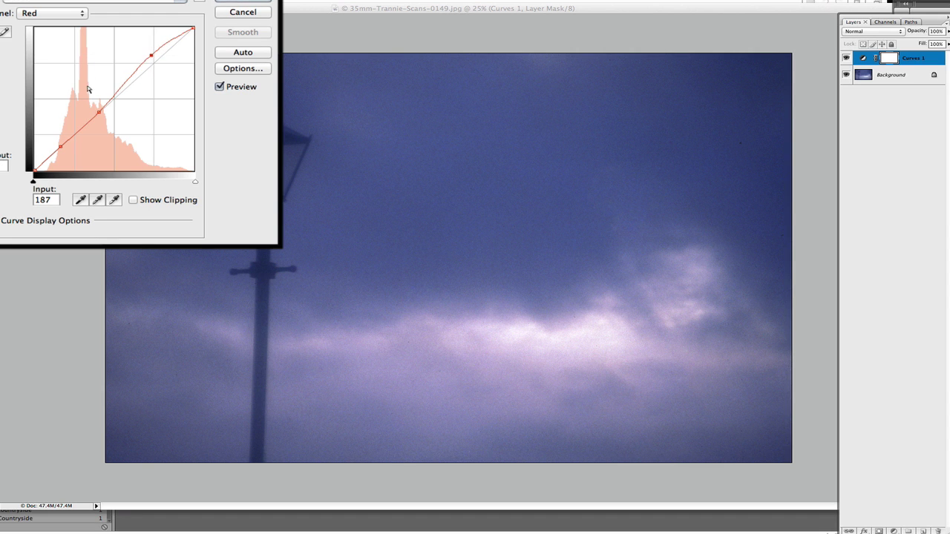
pyautogui.moveTo(99, 111)
pyautogui.mouseDown()
pyautogui.moveTo(84, 110)
pyautogui.moveTo(100, 108)
pyautogui.mouseUp()
# Anchor the Blue curve's shadows and its midtones at input 128, and lower its highlights with a point at input 209
pyautogui.click(52, 13)
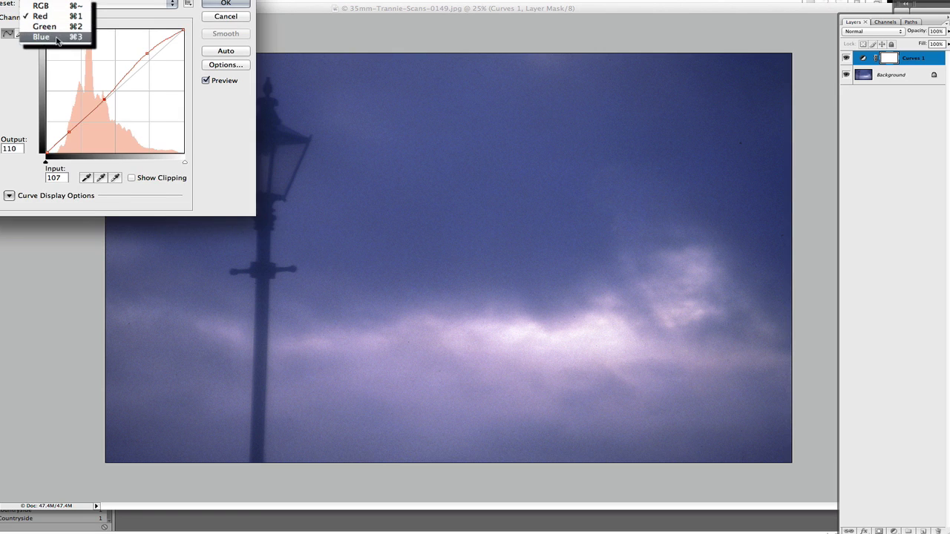
pyautogui.click(46, 36)
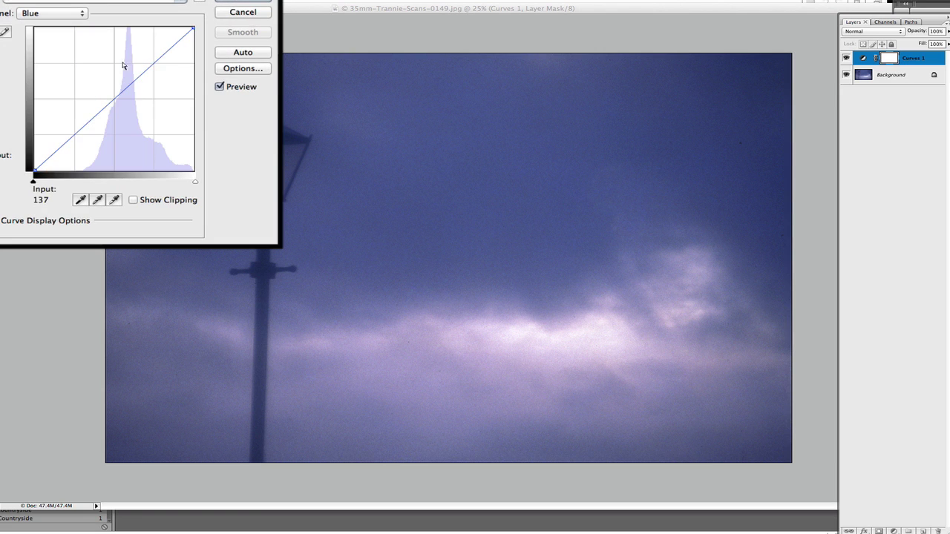
pyautogui.click(73, 135)
pyautogui.click(115, 98)
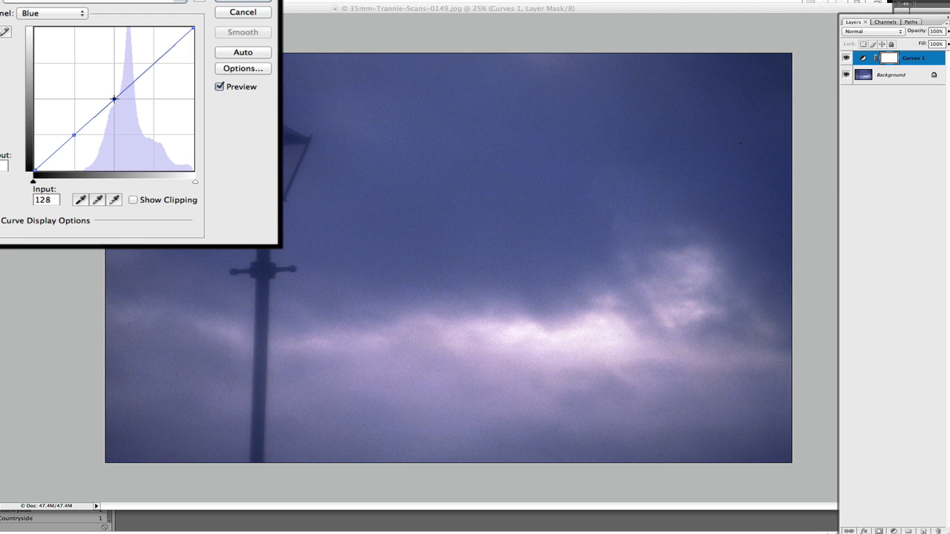
pyautogui.click(163, 59)
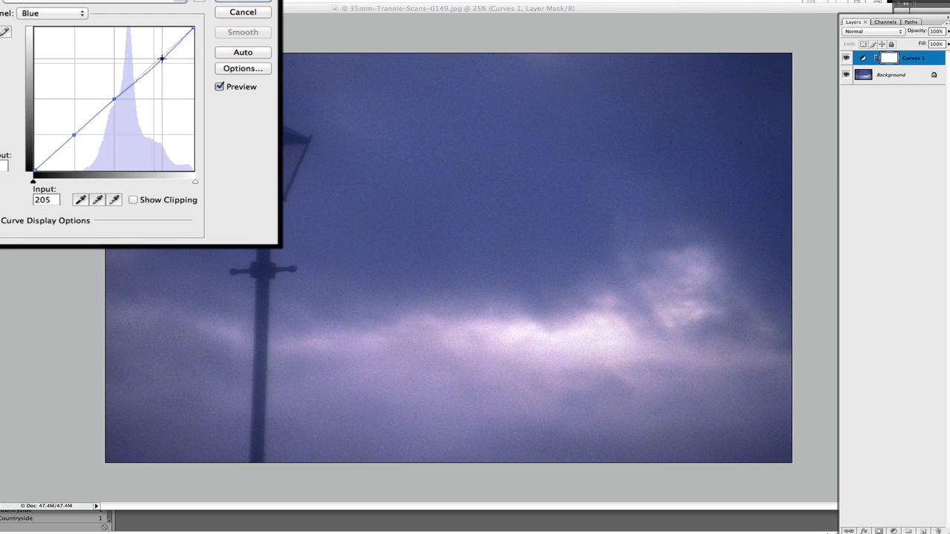
pyautogui.moveTo(163, 58); pyautogui.dragTo(164, 59)
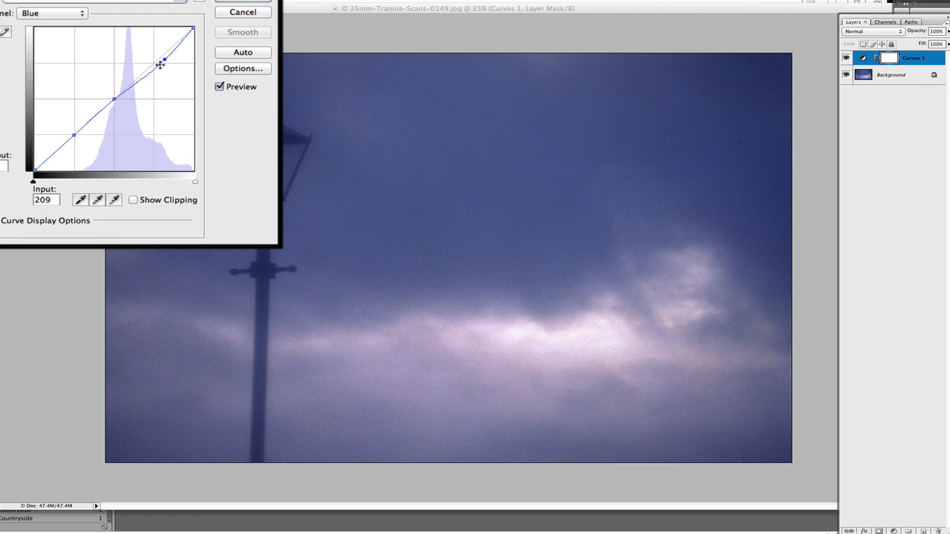
# Raise the Blue curve's shadow point slightly above the diagonal and move its midtone point to input 117
pyautogui.click(45, 13)
pyautogui.click(43, 7)
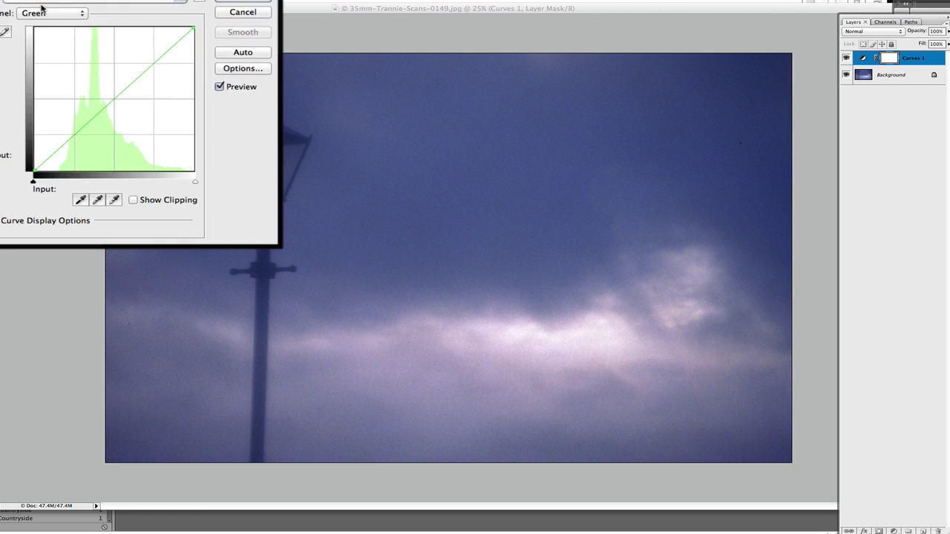
pyautogui.click(43, 15)
pyautogui.click(53, 30)
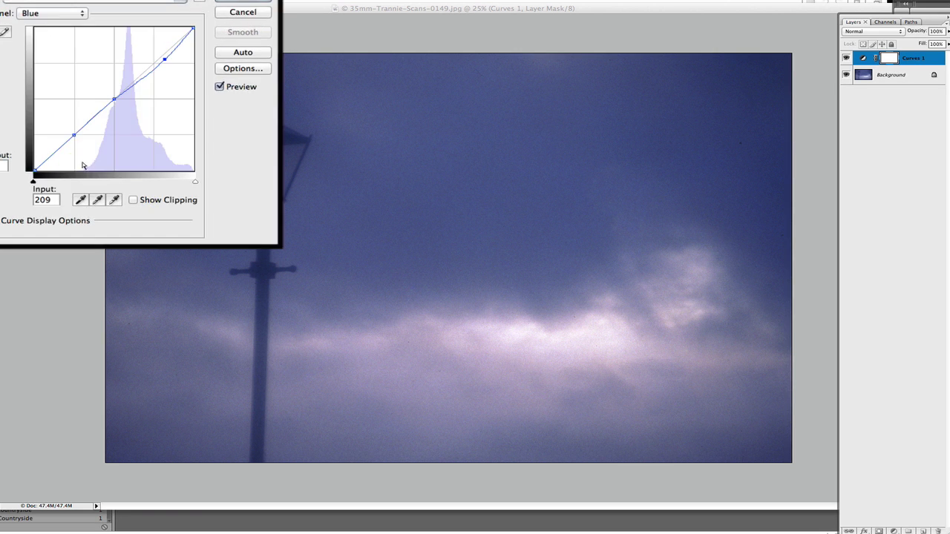
pyautogui.click(71, 136)
pyautogui.moveTo(71, 136); pyautogui.dragTo(68, 136)
pyautogui.moveTo(114, 98); pyautogui.dragTo(109, 103)
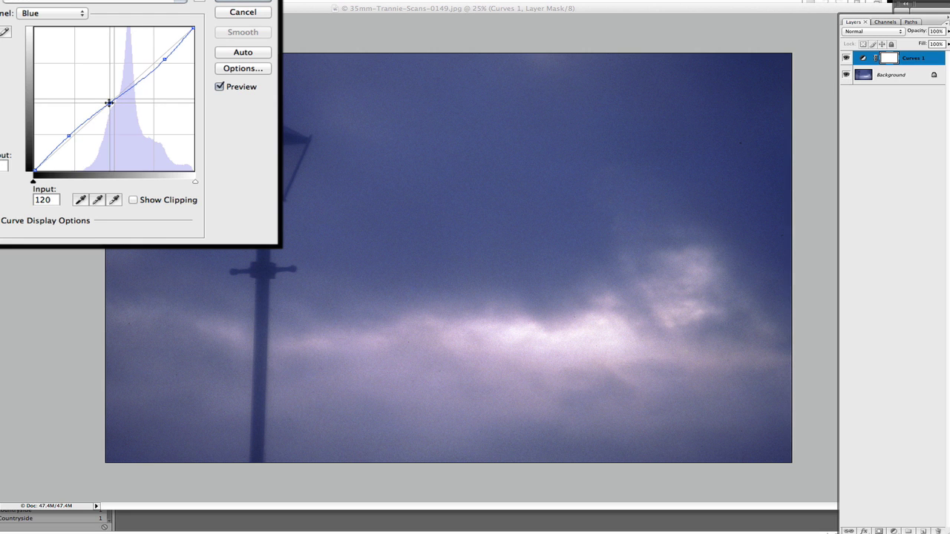
pyautogui.moveTo(109, 102); pyautogui.dragTo(107, 103)
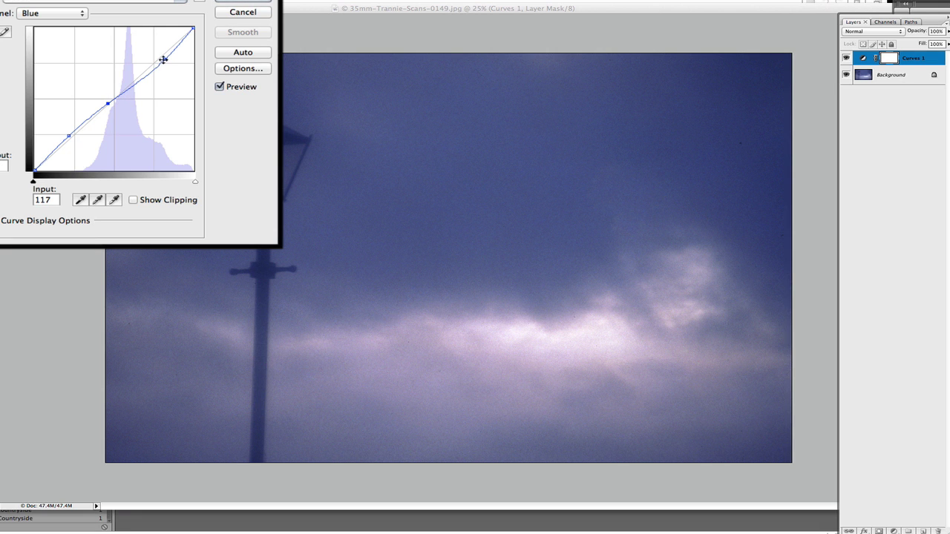
# Nudge the Blue curve's highlight point slightly up and set its shadow point to input 52, output 60
pyautogui.moveTo(162, 58); pyautogui.dragTo(165, 57)
pyautogui.click(68, 136)
pyautogui.moveTo(67, 136); pyautogui.dragTo(67, 136)
# Raise the Red curve slightly between its midtone and highlight points and apply the Curves adjustment
pyautogui.click(40, 13)
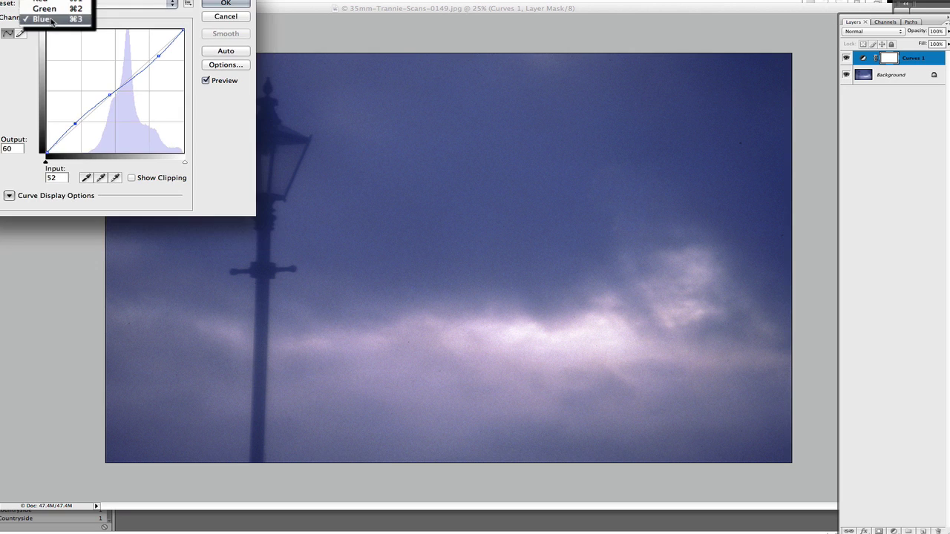
pyautogui.click(45, 3)
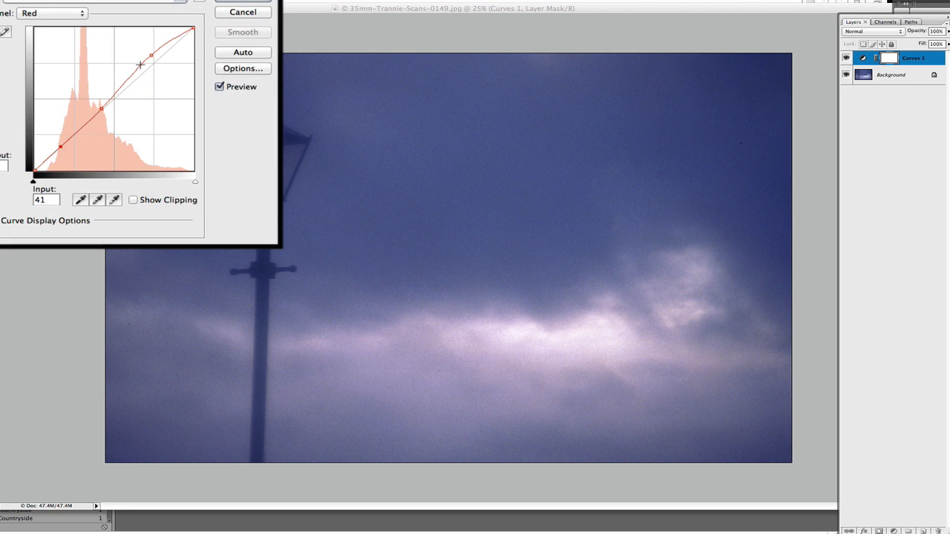
pyautogui.moveTo(125, 84); pyautogui.dragTo(125, 79)
pyautogui.click(152, 54)
pyautogui.click(225, 5)
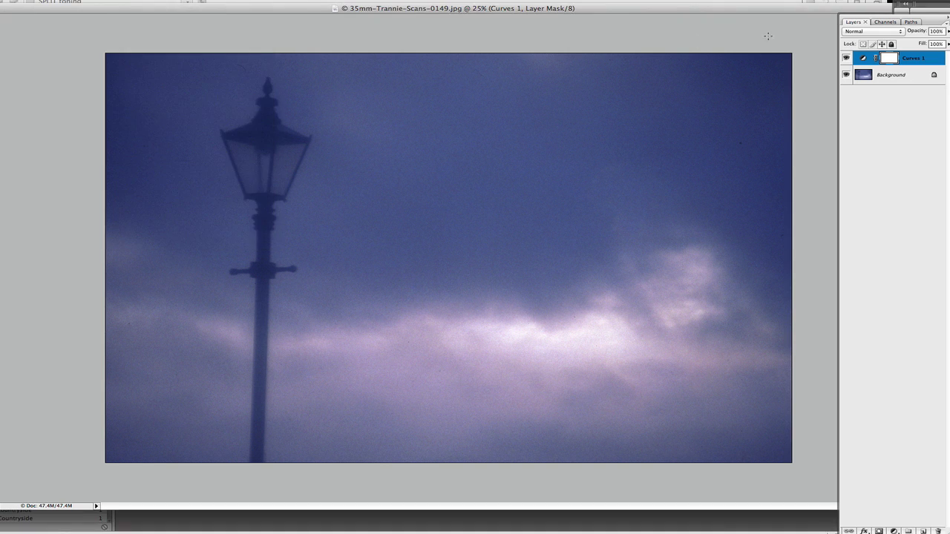
# Toggle the Curves 1 layer's visibility repeatedly to compare the toned image with the original
pyautogui.click(847, 59)
pyautogui.click(846, 59)
pyautogui.click(846, 59)
pyautogui.click(846, 58)
pyautogui.click(846, 59)
pyautogui.click(846, 59)
pyautogui.click(846, 59)
pyautogui.click(847, 59)
pyautogui.click(847, 59)
pyautogui.click(847, 59)
pyautogui.click(846, 58)
pyautogui.click(846, 58)
pyautogui.click(846, 59)
pyautogui.click(846, 59)
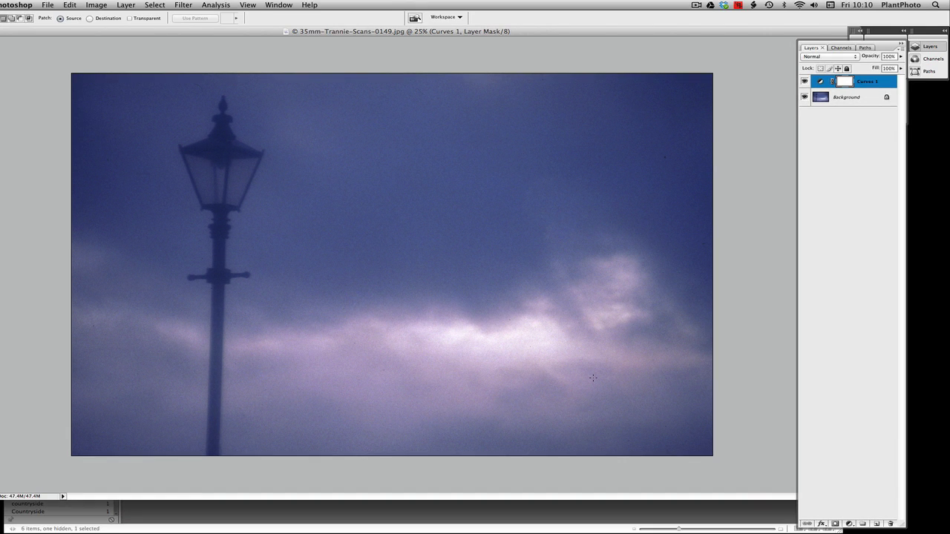
# Hide the Curves 1 layer, add a Color Balance adjustment layer and shift its dialog slightly
pyautogui.click(803, 81)
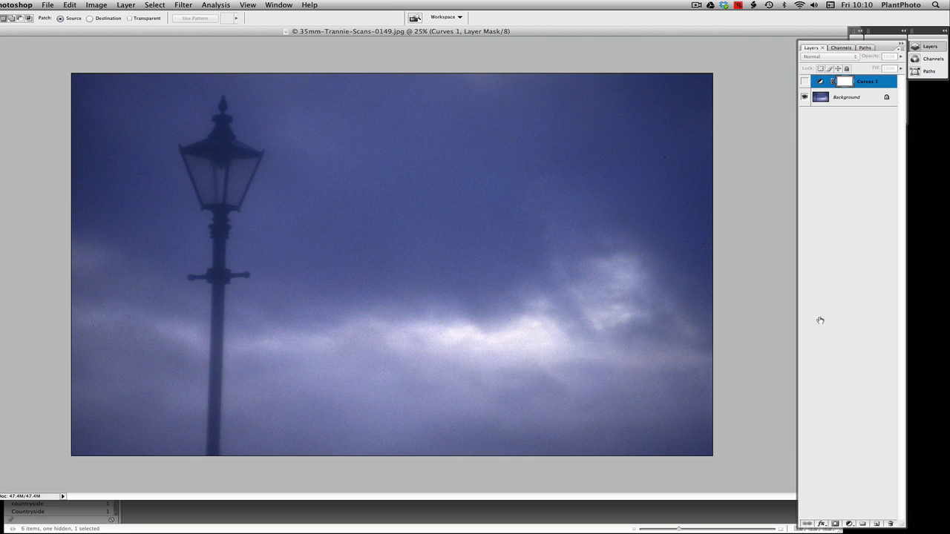
pyautogui.click(848, 523)
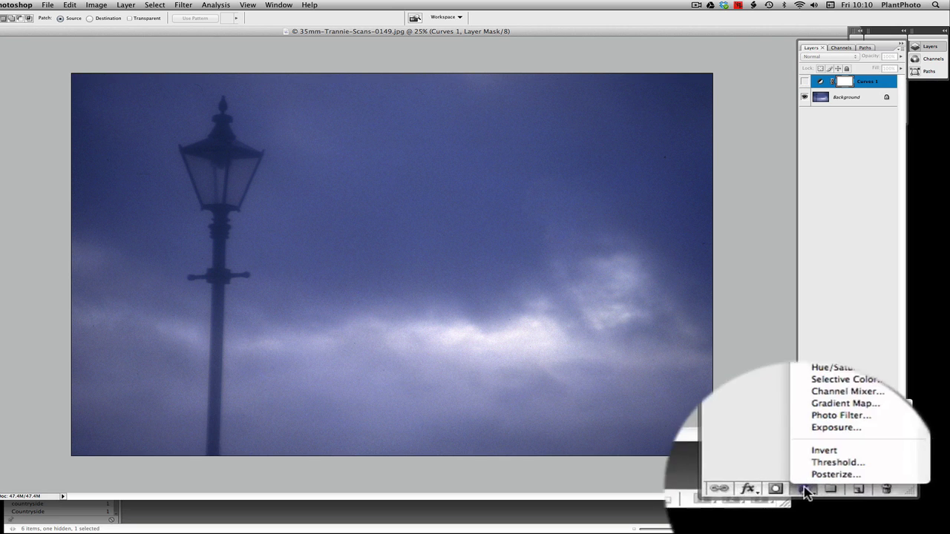
pyautogui.click(806, 422)
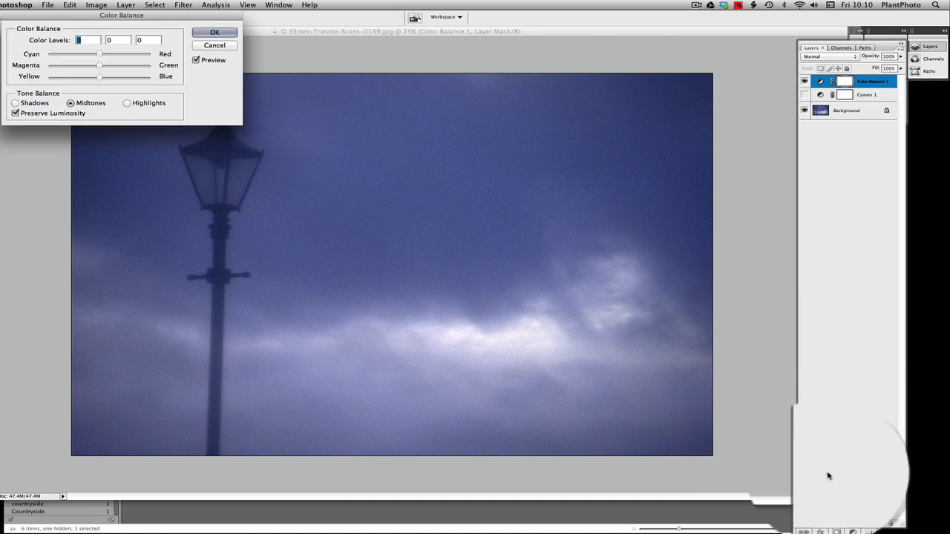
pyautogui.moveTo(185, 19); pyautogui.dragTo(201, 46)
# Set the Color Balance highlights to Cyan-Red +28, Magenta-Green 0 and Yellow-Blue -21, and apply the adjustment
pyautogui.click(141, 131)
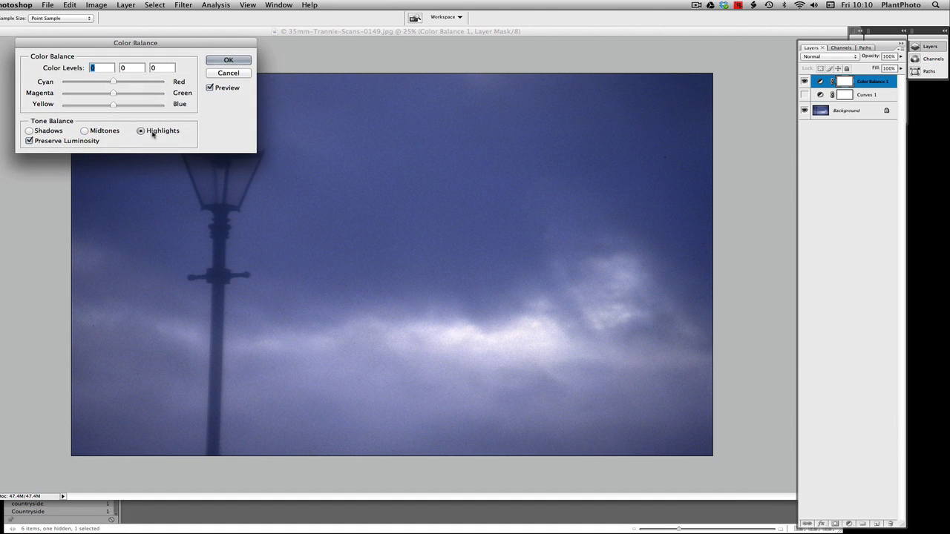
pyautogui.moveTo(156, 174); pyautogui.dragTo(176, 170)
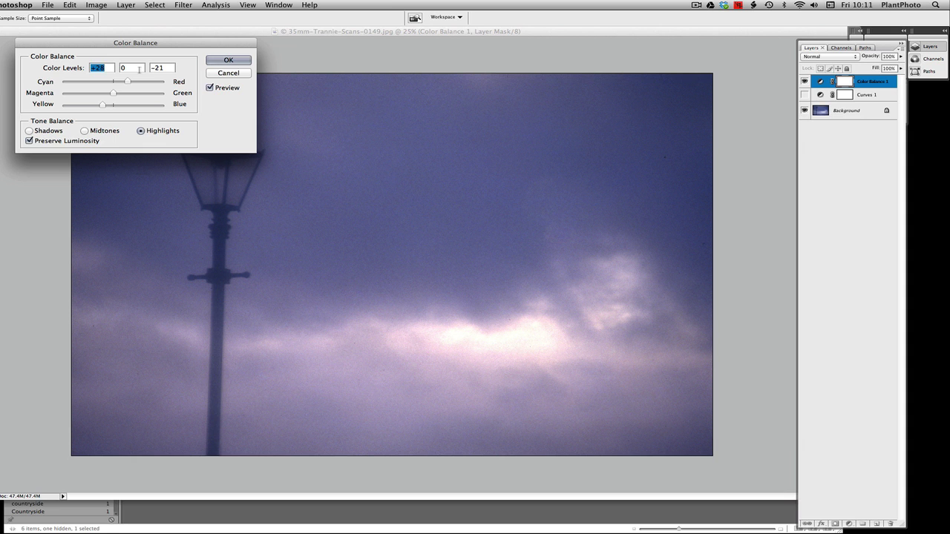
pyautogui.click(228, 60)
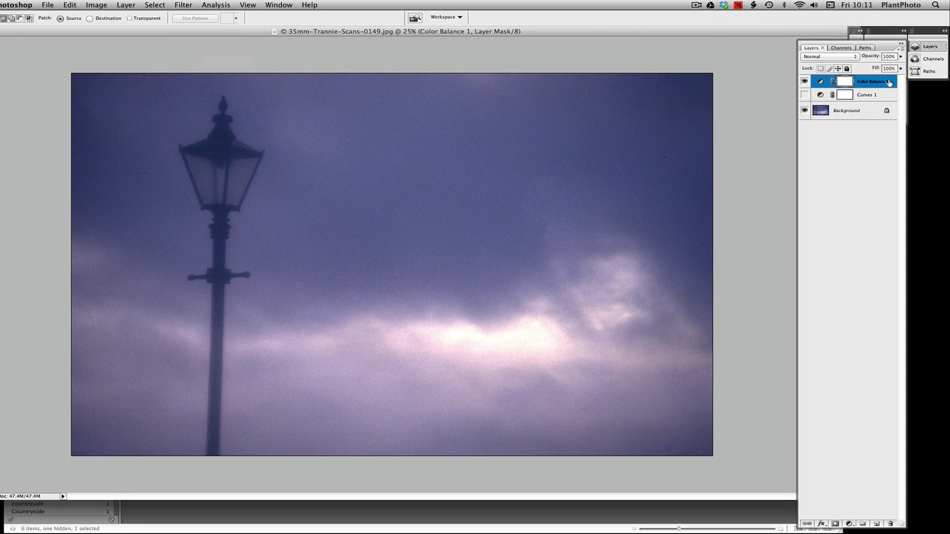
# Split the Color Balance layer's Blend If This Layer shadow slider to 75 / 129, apply it and hide the layer for comparison
pyautogui.doubleClick(889, 83)
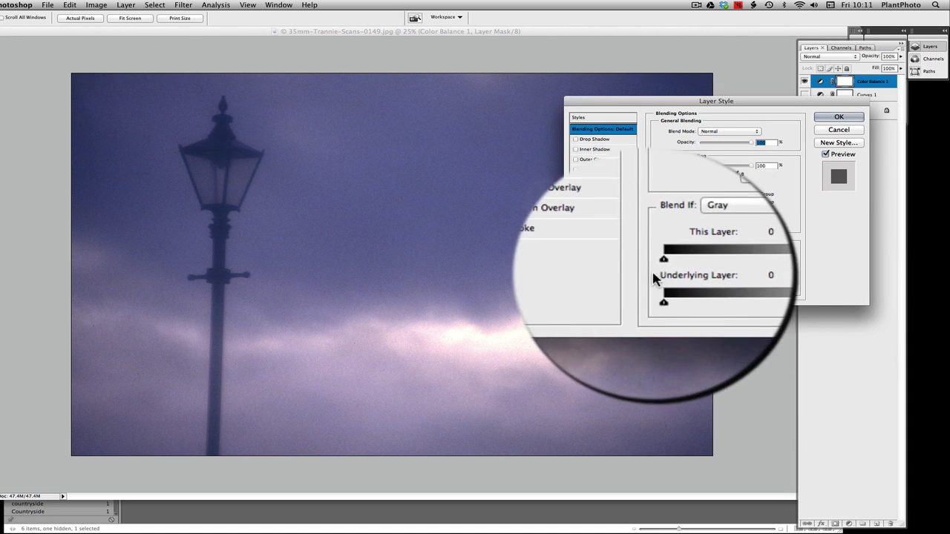
pyautogui.moveTo(659, 269); pyautogui.dragTo(724, 269)
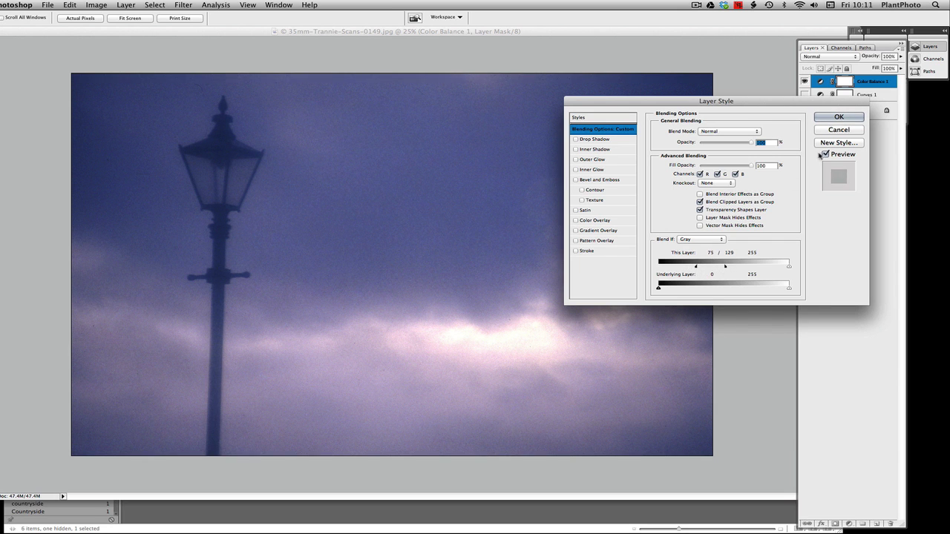
pyautogui.click(837, 117)
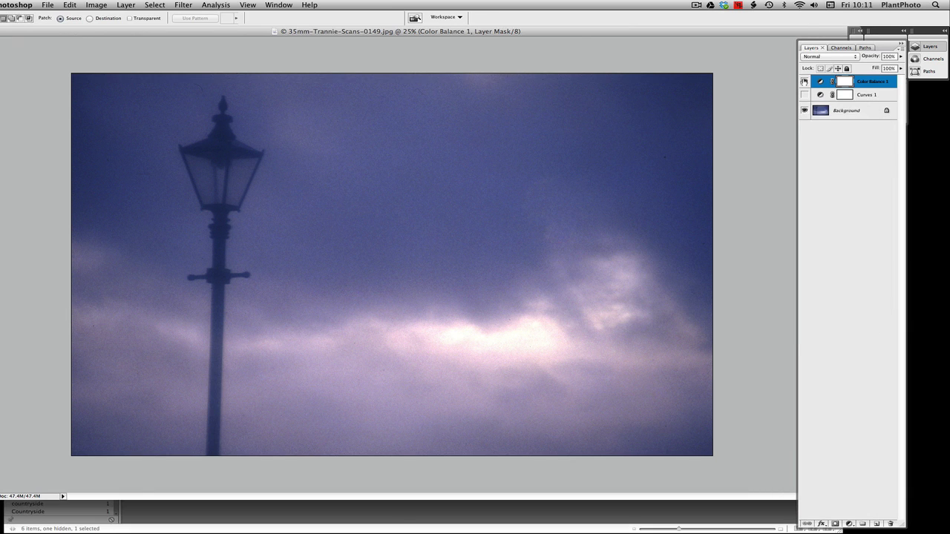
pyautogui.click(804, 82)
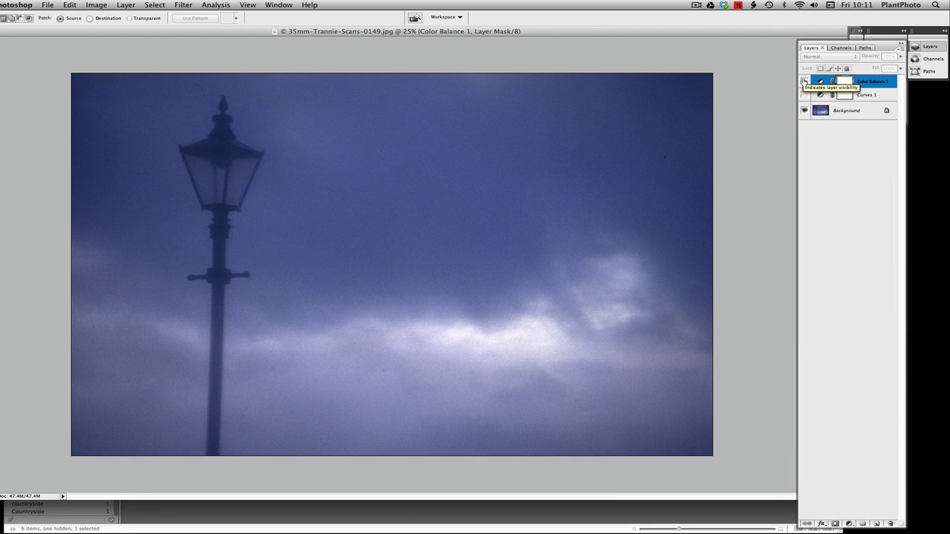